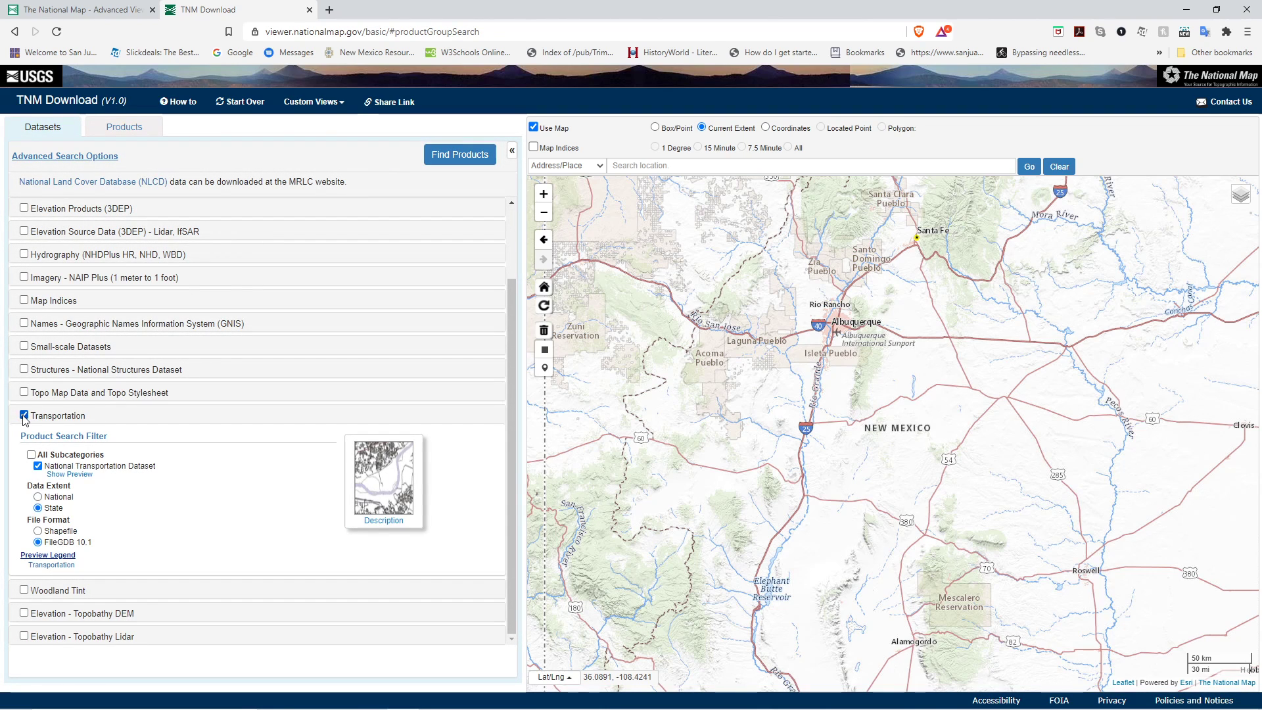
Deselect the Transportation dataset and check the product search options of Names - Geographic Names Information System (GNIS)
{"action": "left_click", "coordinate": [24, 415]}
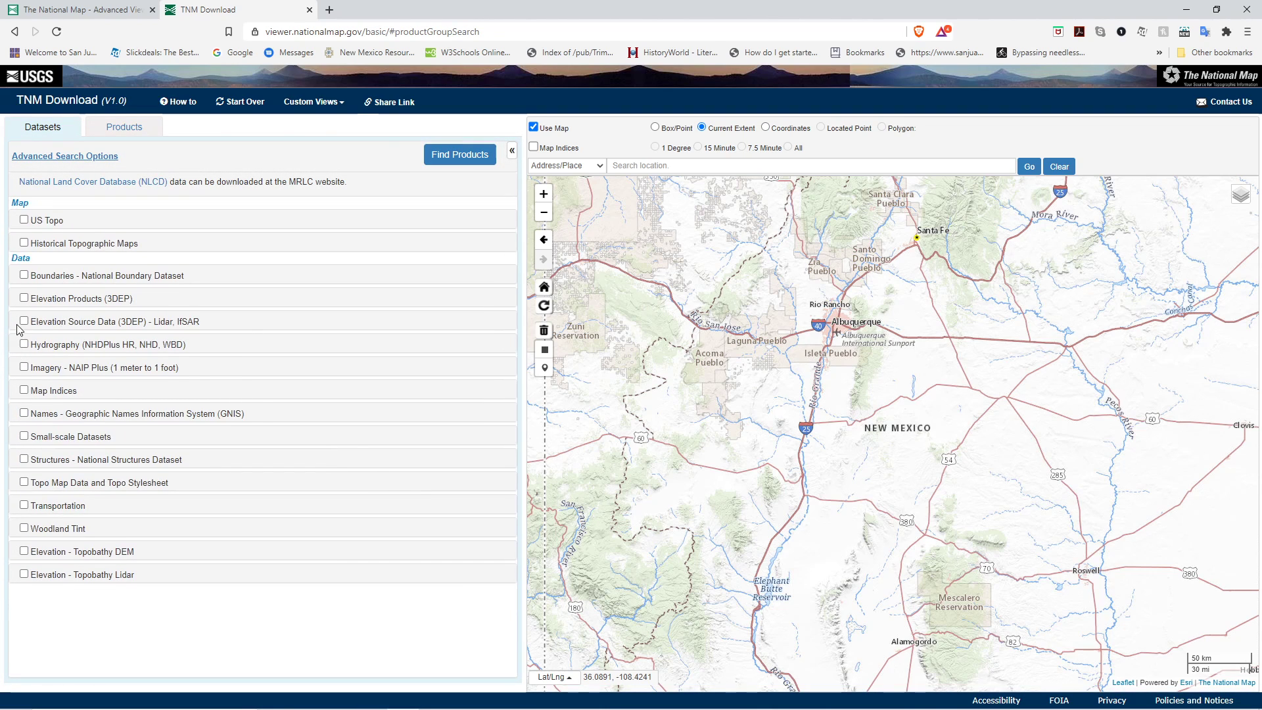
{"action": "left_click", "coordinate": [25, 413]}
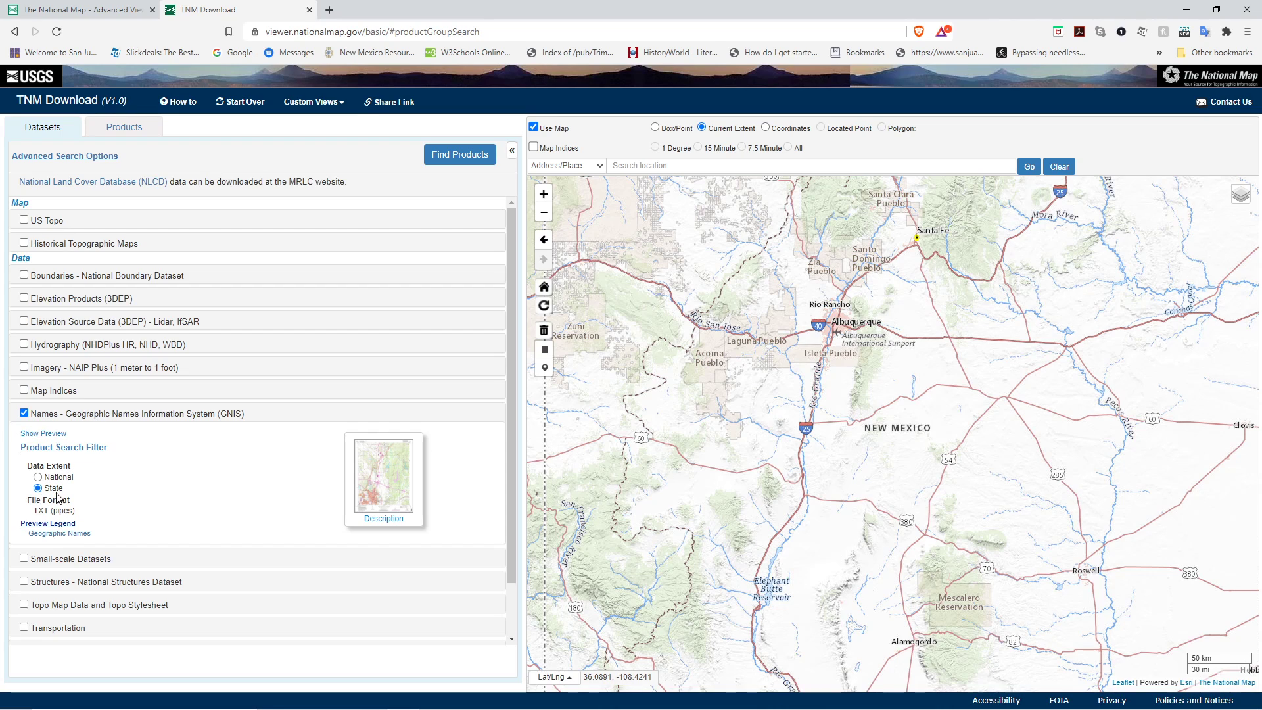
{"action": "left_click", "coordinate": [24, 412]}
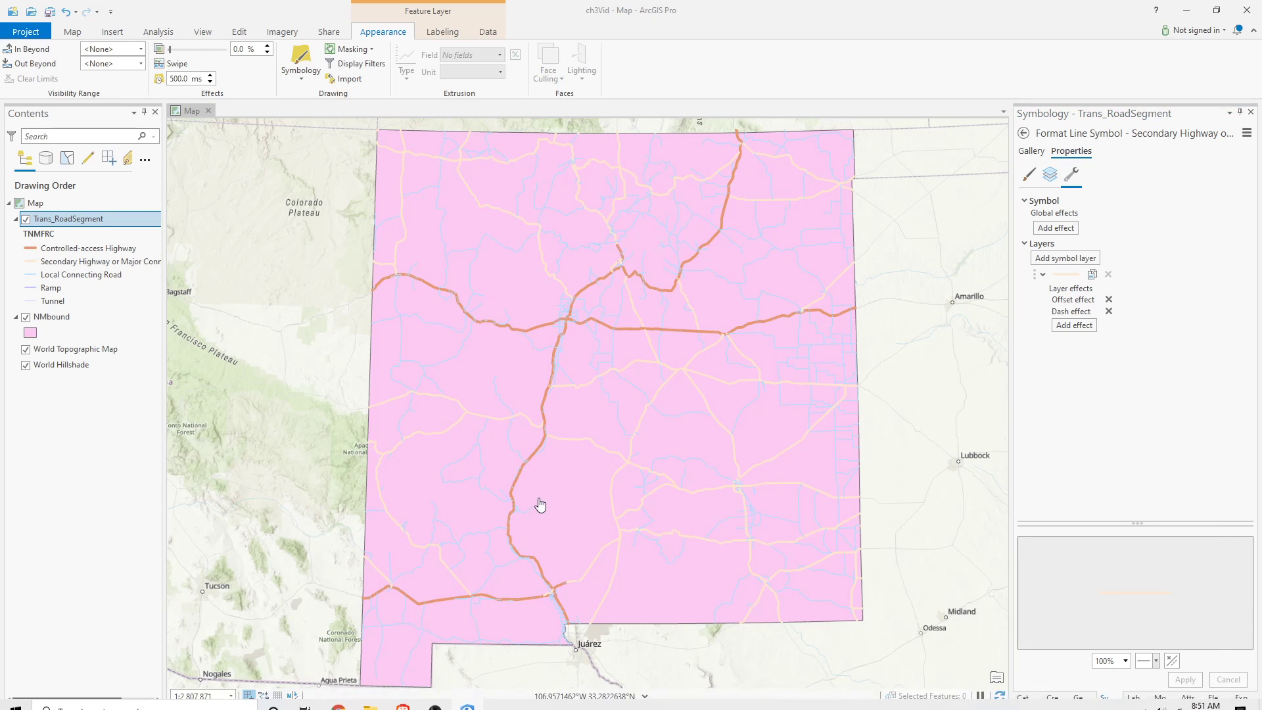
Switch to File Explorer and open NM_Features_20200901.txt from the Ch3 project folder
{"action": "key", "text": "super+e"}
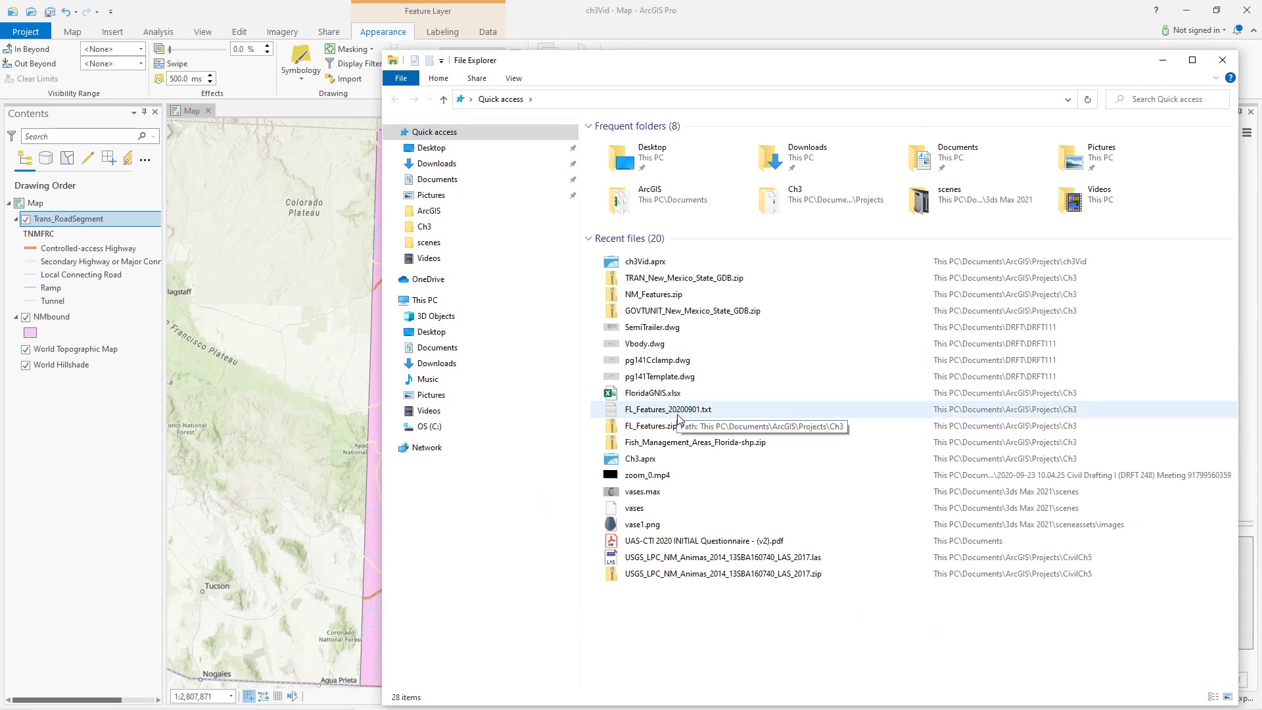
{"action": "left_click", "coordinate": [422, 228]}
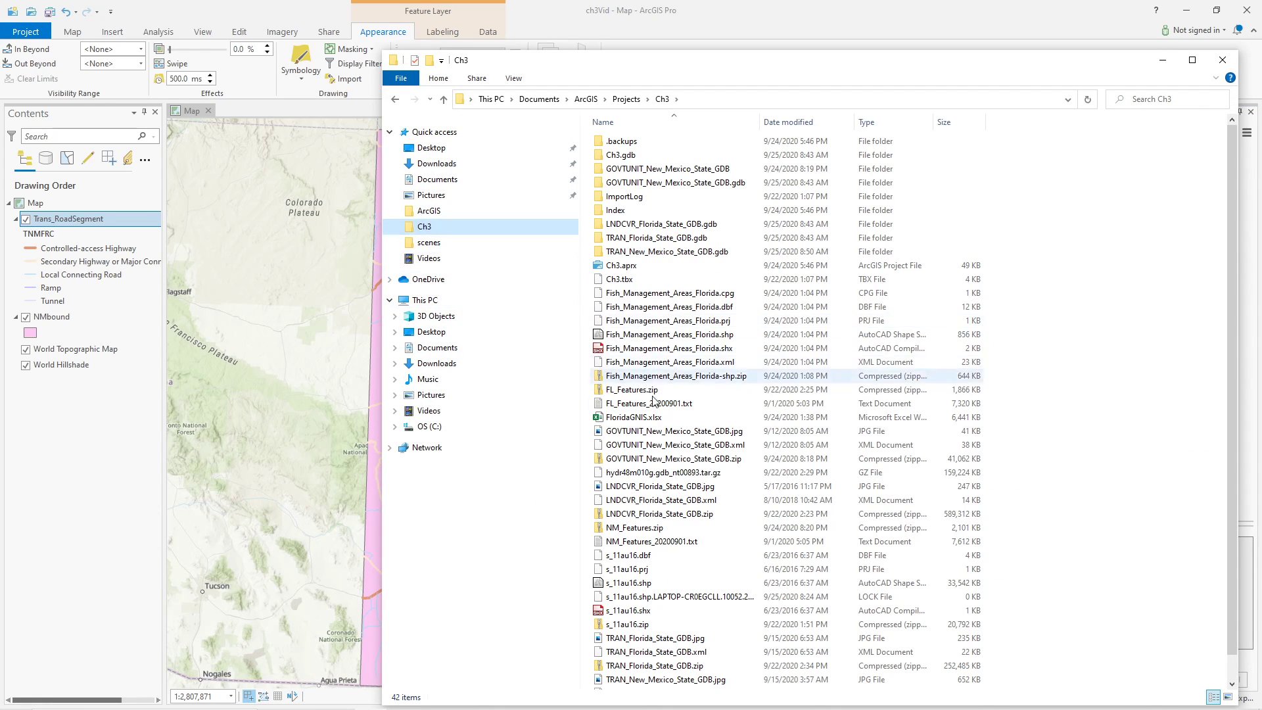
{"action": "scroll", "coordinate": [715, 476], "scroll_direction": "down", "scroll_amount": 1}
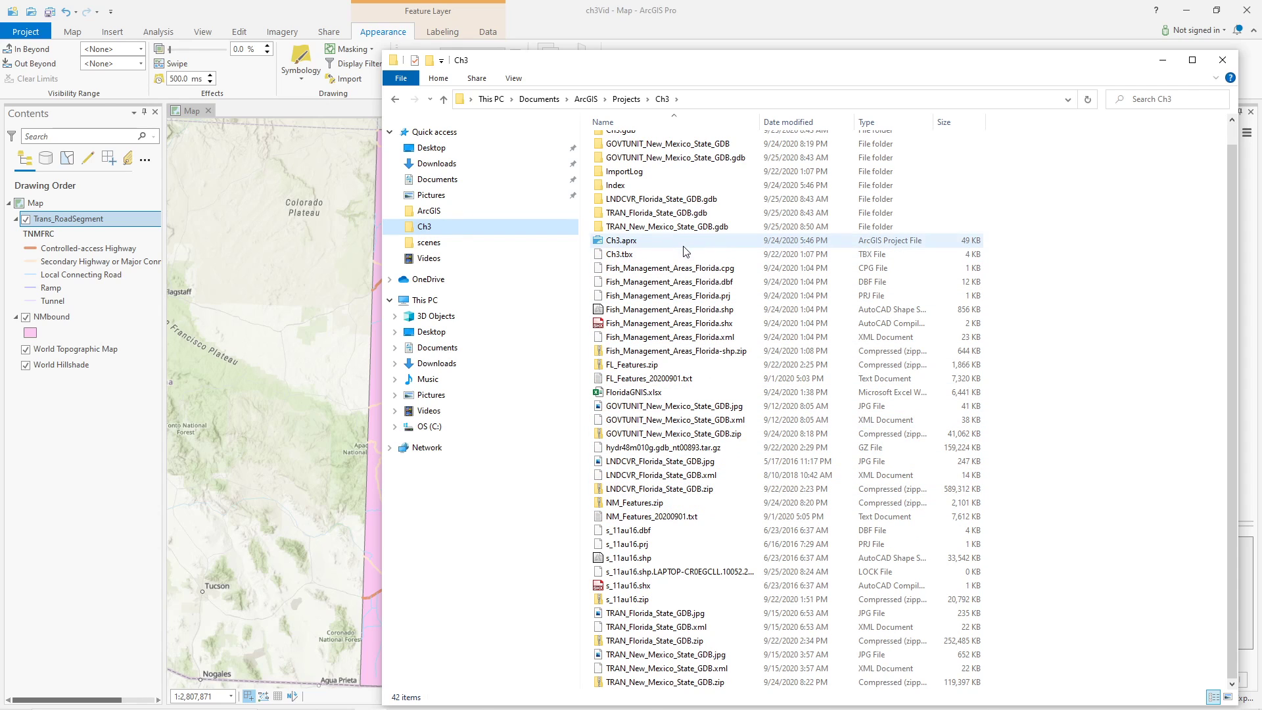
{"action": "scroll", "coordinate": [684, 251], "scroll_direction": "up", "scroll_amount": 1}
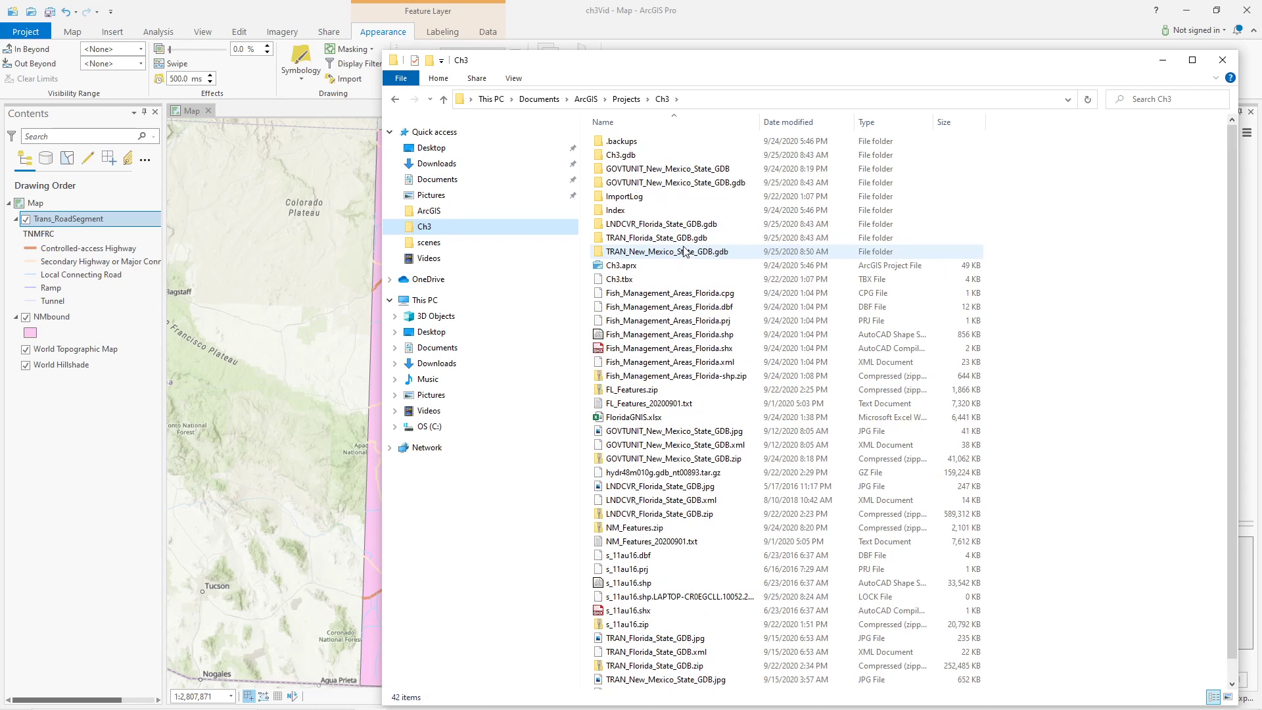
{"action": "scroll", "coordinate": [684, 263], "scroll_direction": "down", "scroll_amount": 1}
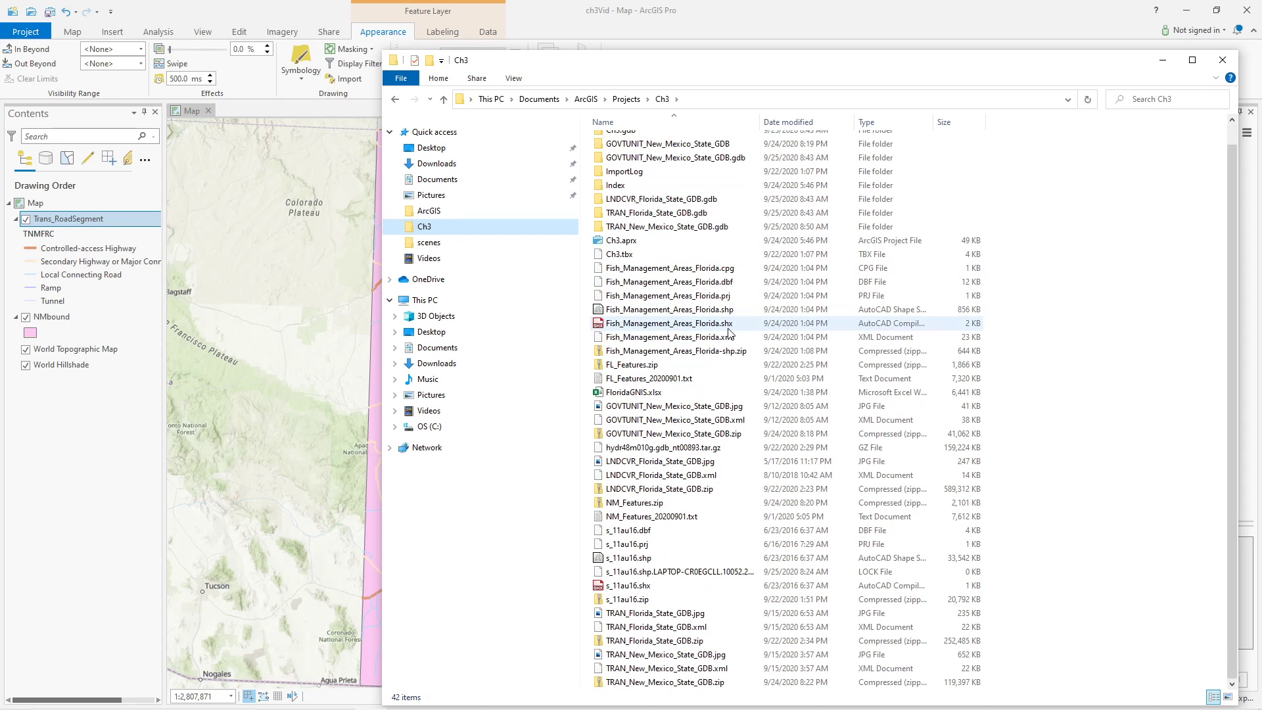
{"action": "double_click", "coordinate": [650, 517]}
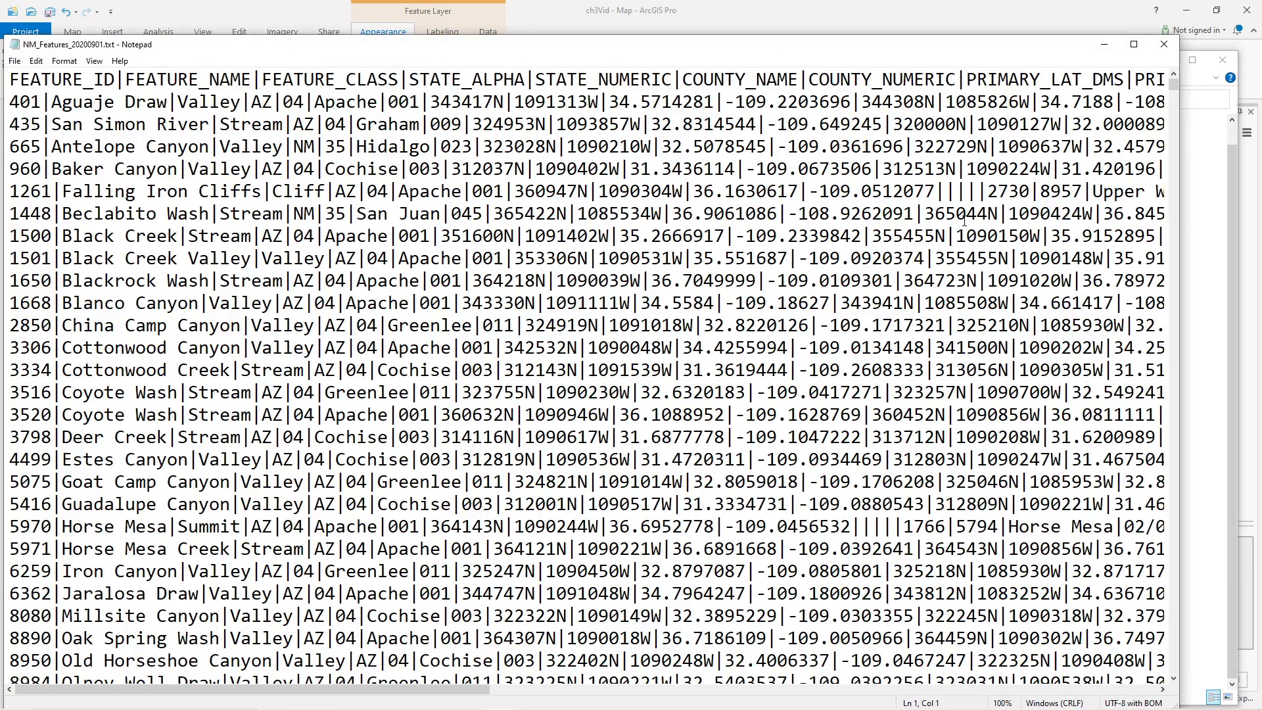
Examine the header row and pipe-separated records of the New Mexico features text file, and close it
{"action": "scroll", "coordinate": [629, 322], "scroll_direction": "down", "scroll_amount": 10}
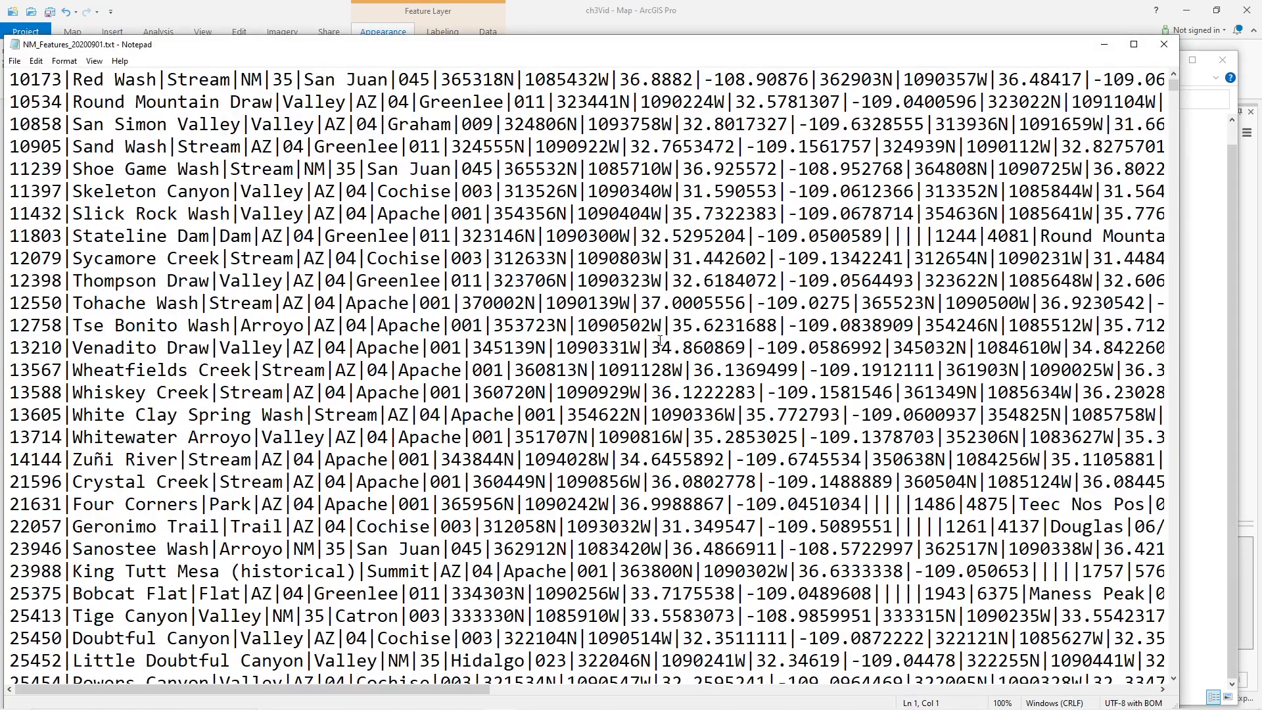
{"action": "mouse_move", "coordinate": [1176, 89]}
{"action": "left_mouse_down"}
{"action": "mouse_move", "coordinate": [1179, 668]}
{"action": "mouse_move", "coordinate": [1174, 86]}
{"action": "left_mouse_up"}
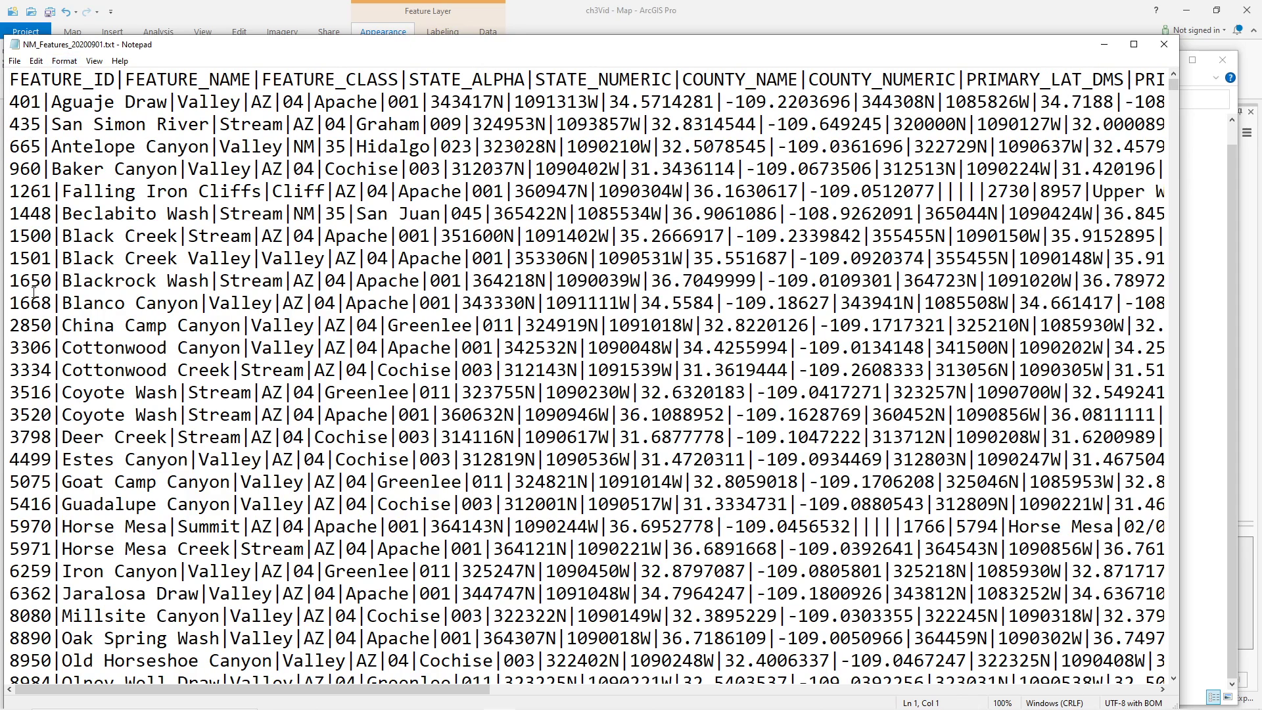
{"action": "left_click_drag", "start_coordinate": [126, 77], "coordinate": [116, 80]}
{"action": "left_click", "coordinate": [1165, 45]}
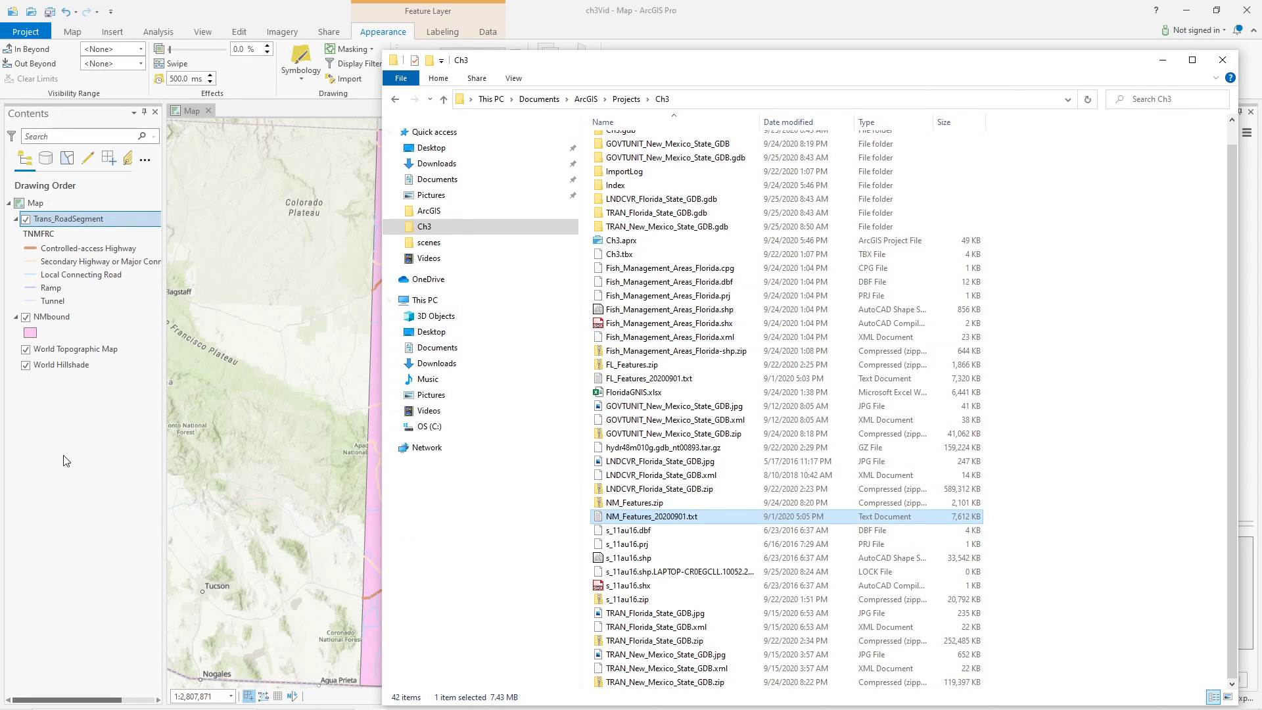
Switch to Excel and create a blank workbook
{"action": "key", "text": "super"}
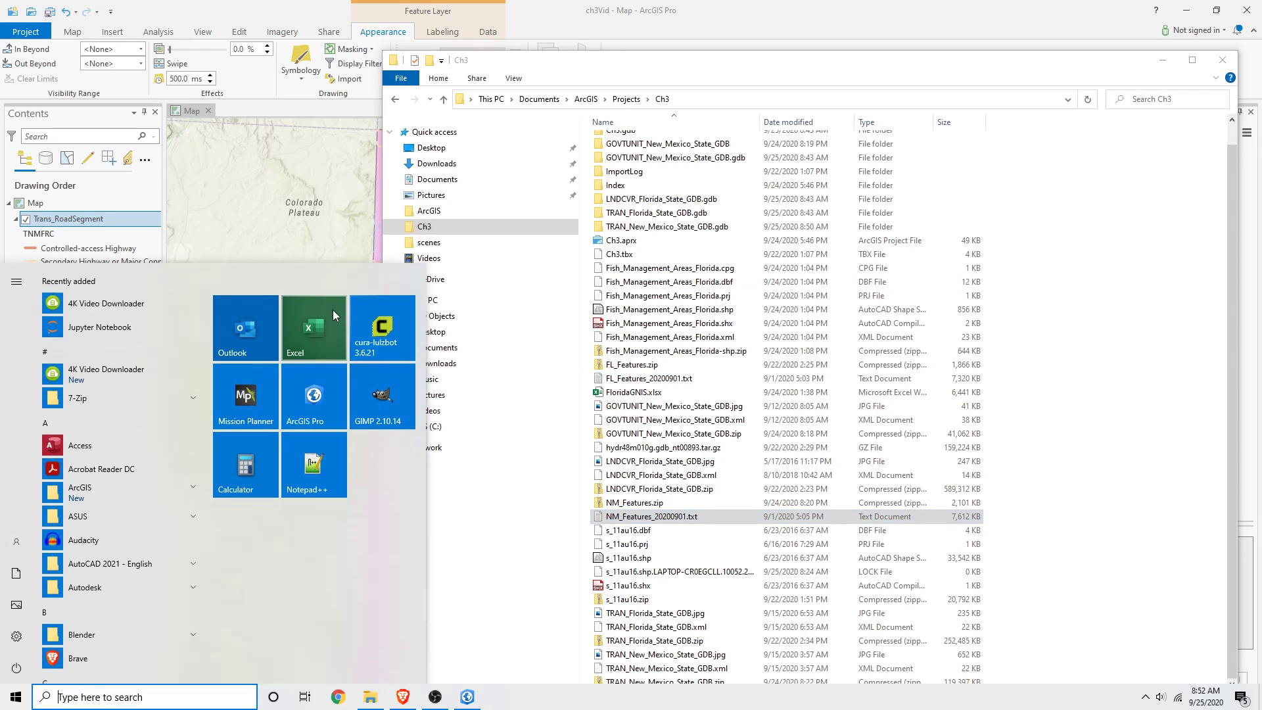
{"action": "left_click", "coordinate": [323, 342]}
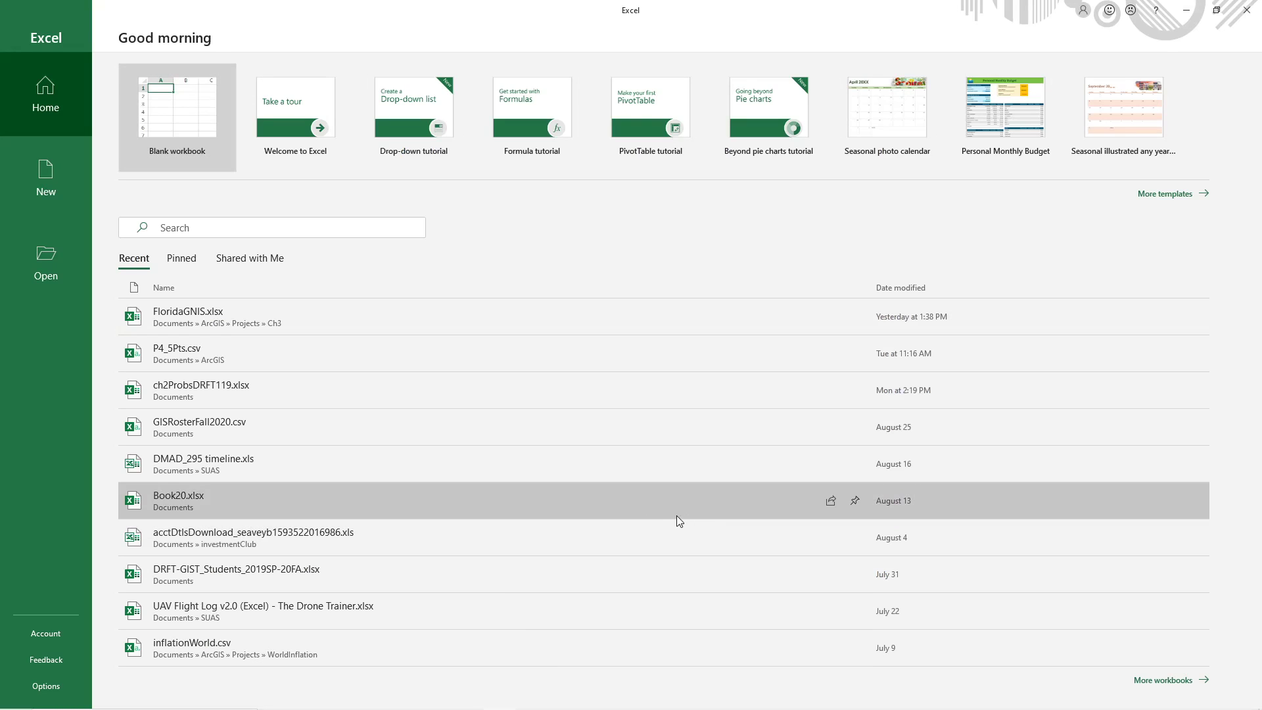
{"action": "left_click", "coordinate": [167, 115]}
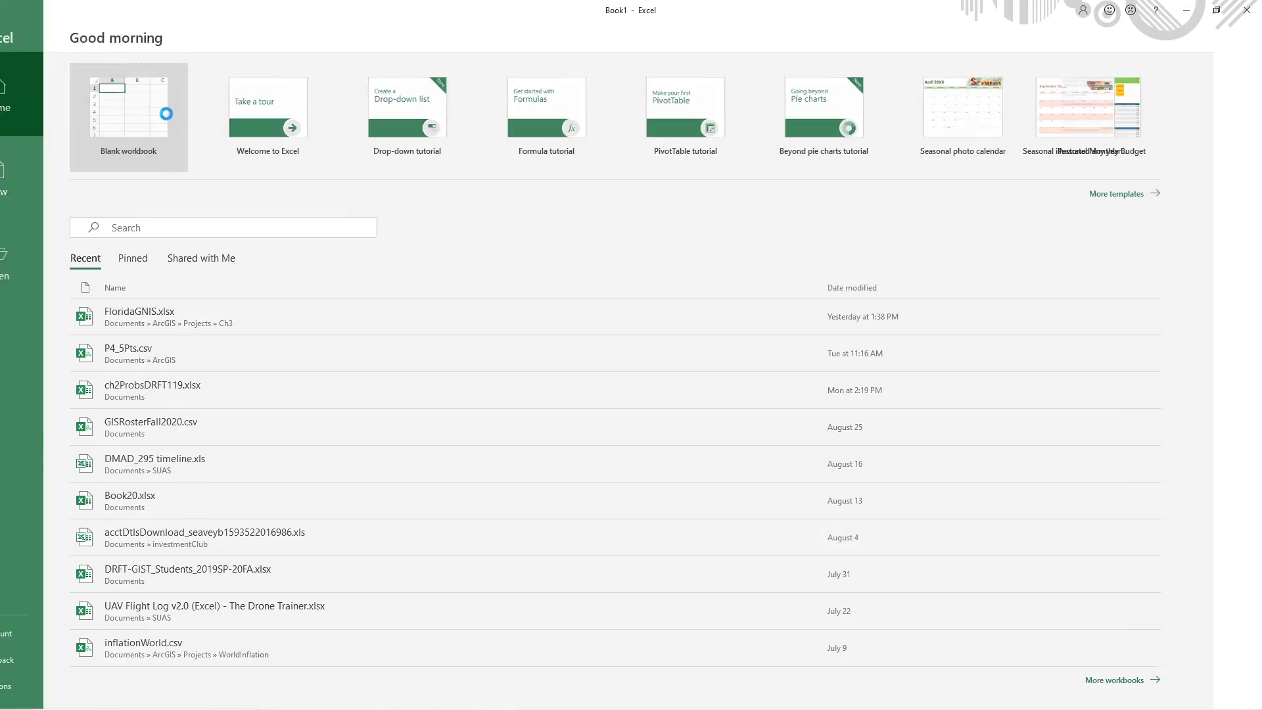
Start a text/CSV import of NM_Features_20200901.txt from the Ch3 folder under Documents, ArcGIS, Projects
{"action": "left_click", "coordinate": [258, 33]}
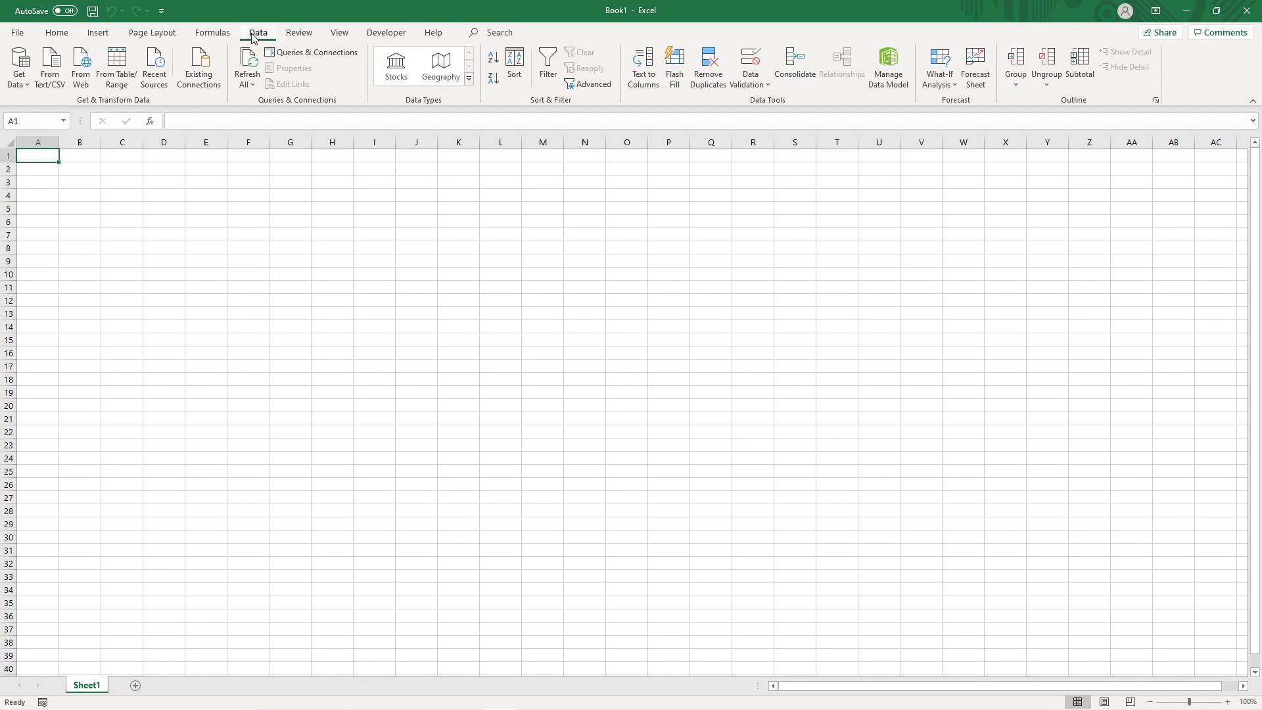
{"action": "left_click", "coordinate": [44, 78]}
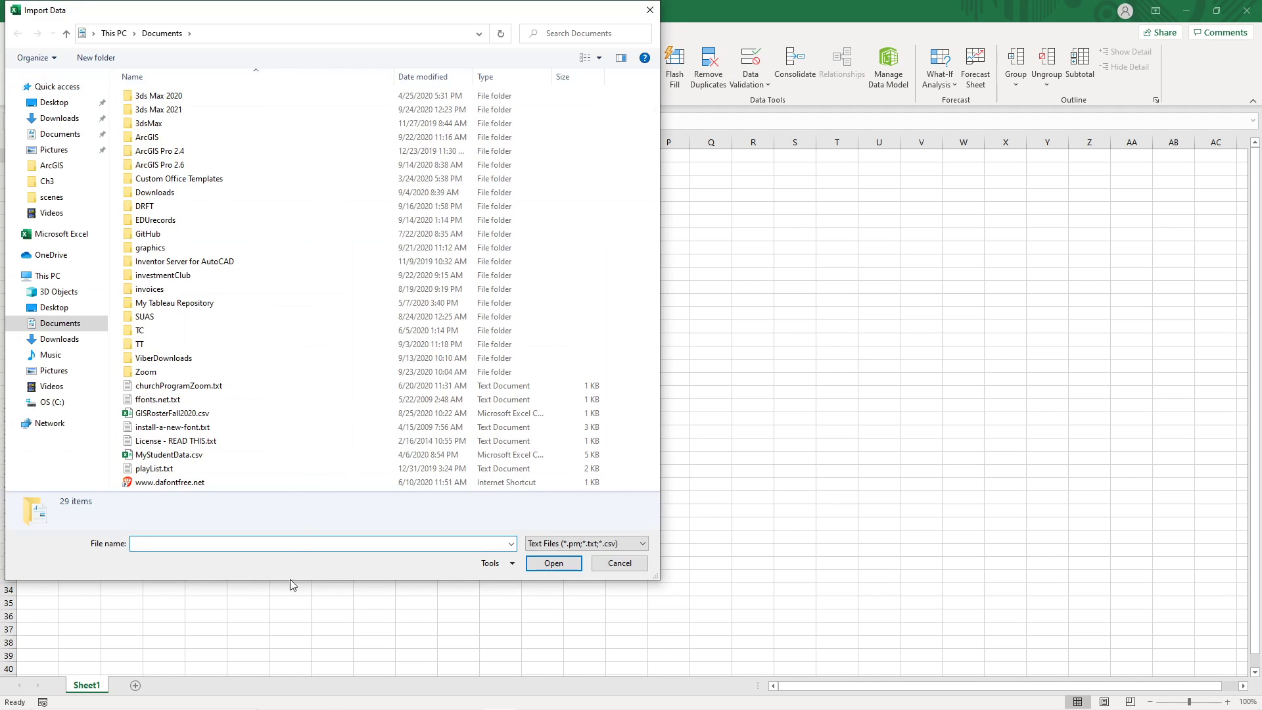
{"action": "left_click_drag", "start_coordinate": [286, 580], "coordinate": [286, 632]}
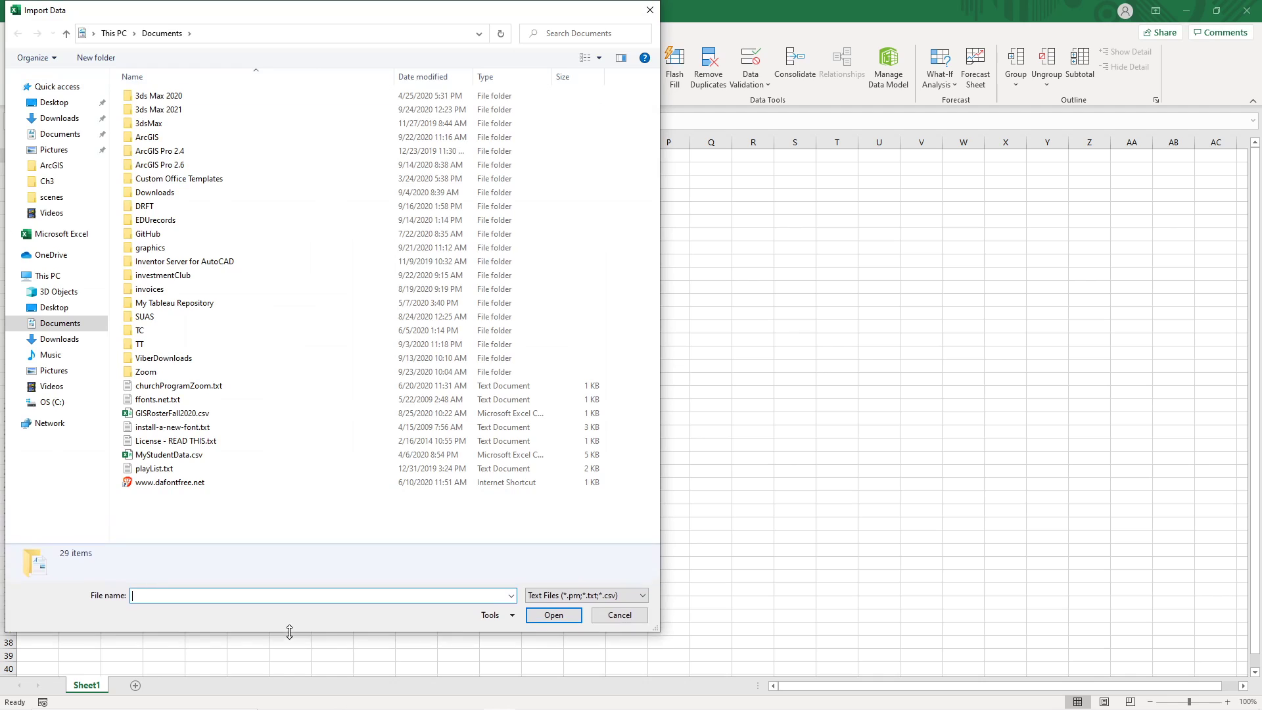
{"action": "double_click", "coordinate": [151, 138]}
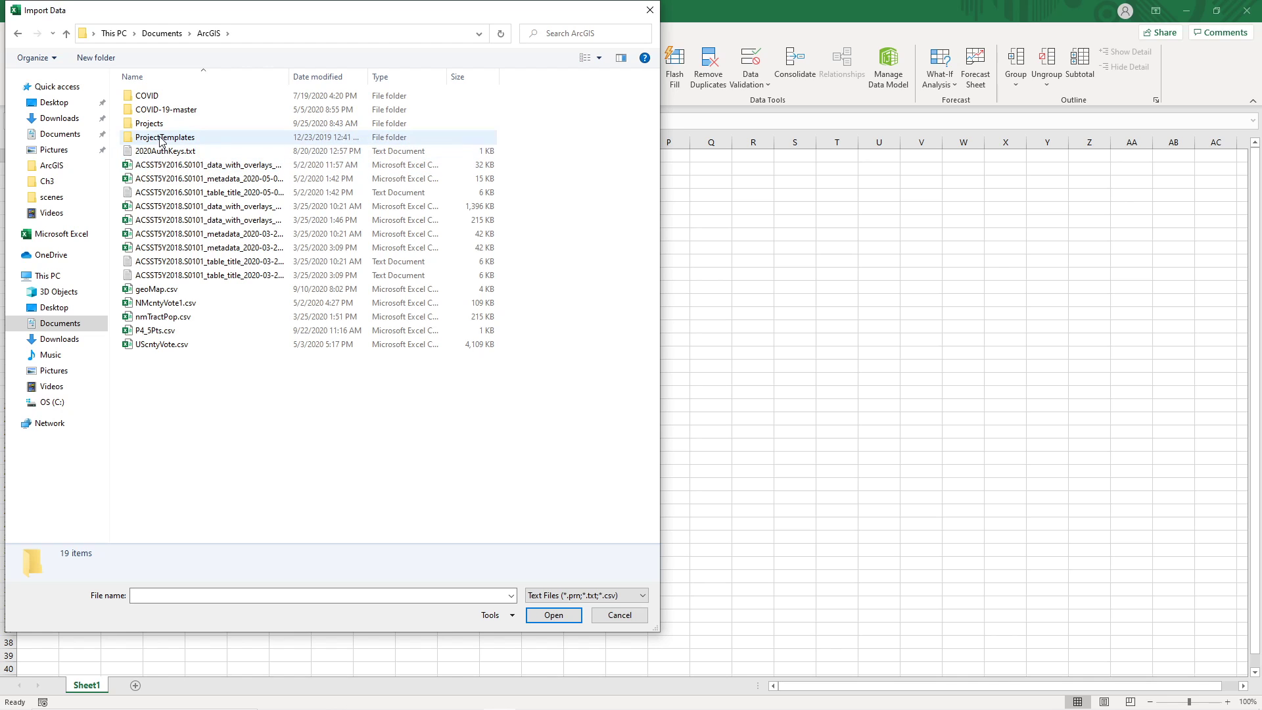
{"action": "double_click", "coordinate": [155, 123]}
{"action": "left_click", "coordinate": [150, 113]}
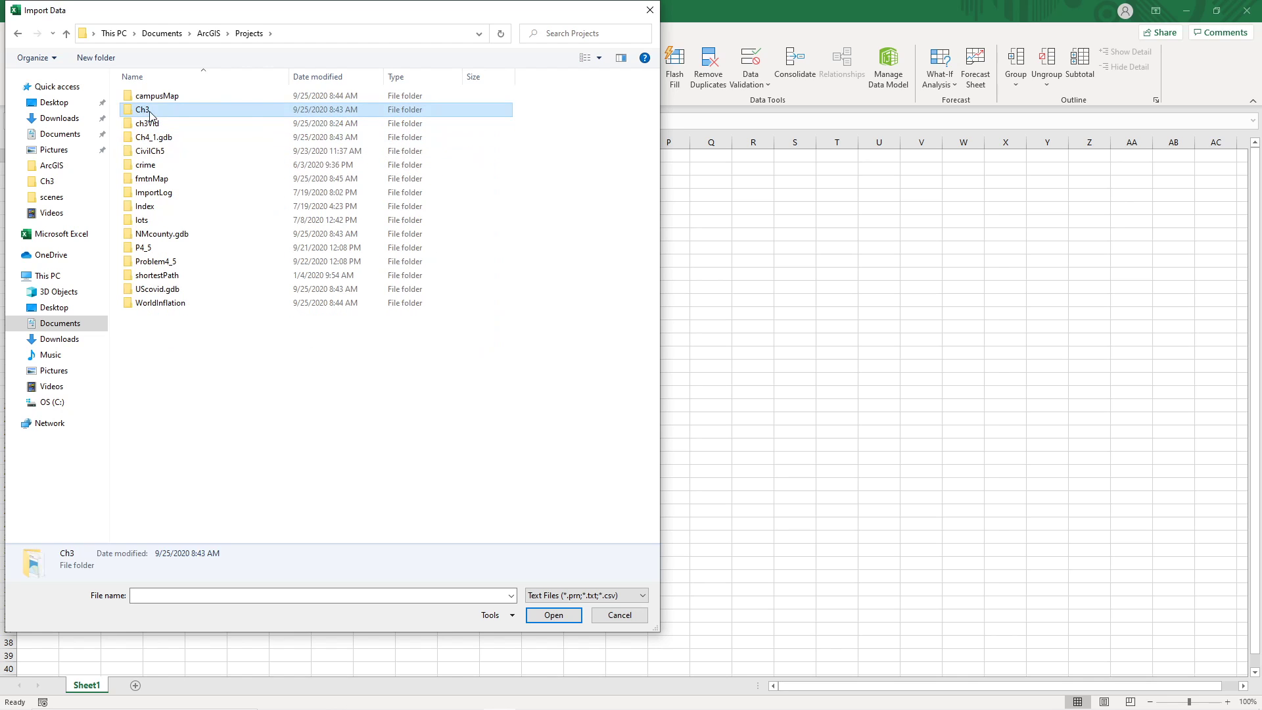
{"action": "double_click", "coordinate": [150, 114]}
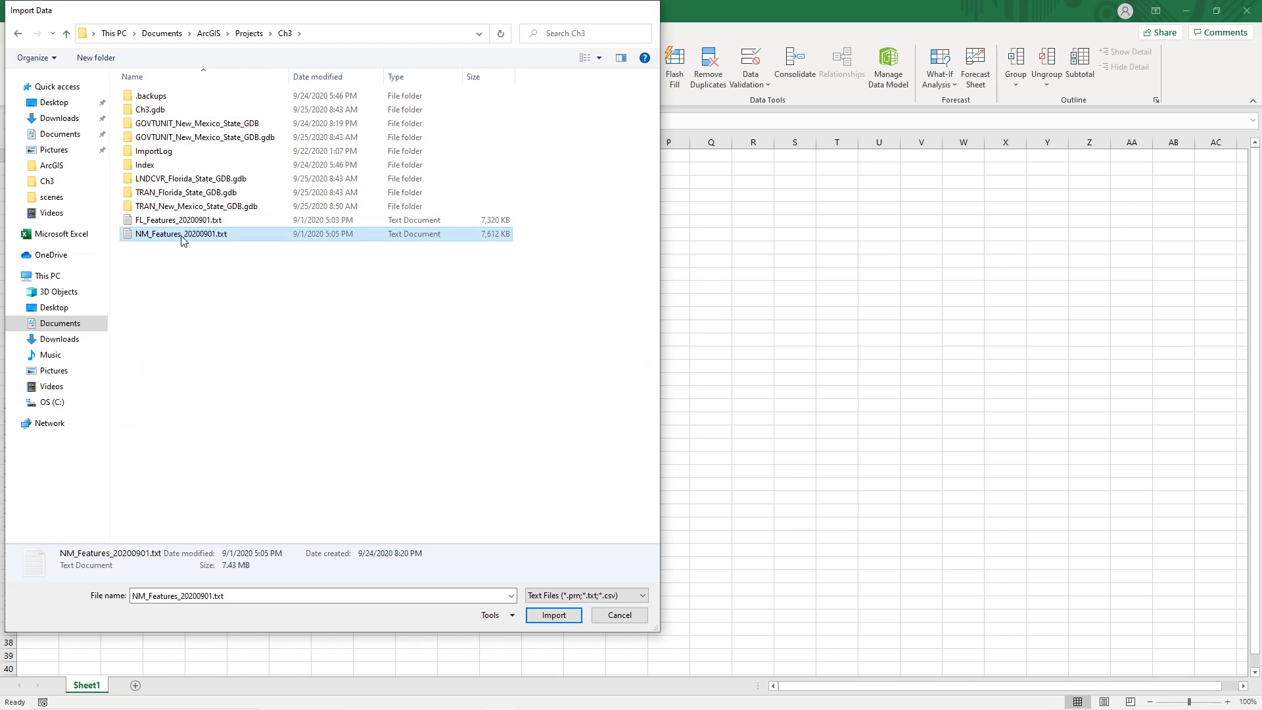
{"action": "double_click", "coordinate": [181, 235]}
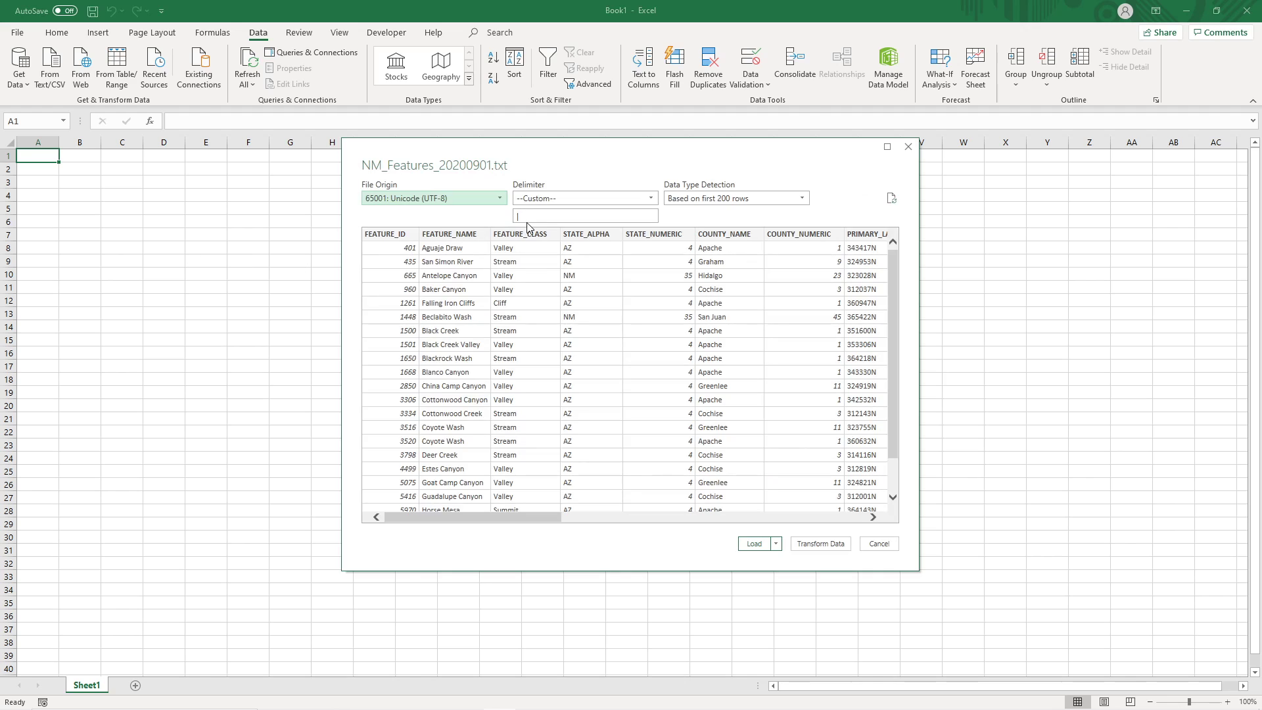
Preview the columns split by the custom "|" delimiter, load the data into the workbook, and dismiss the query list
{"action": "left_click", "coordinate": [529, 221]}
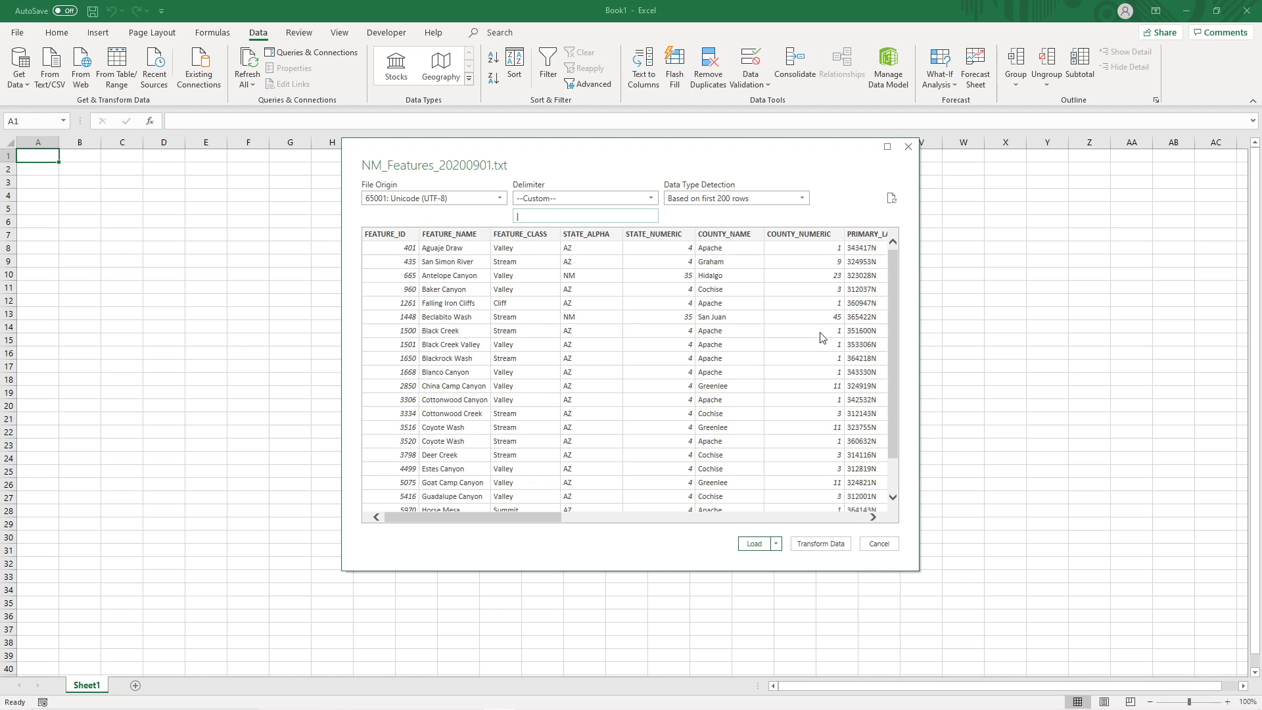
{"action": "left_click", "coordinate": [517, 521]}
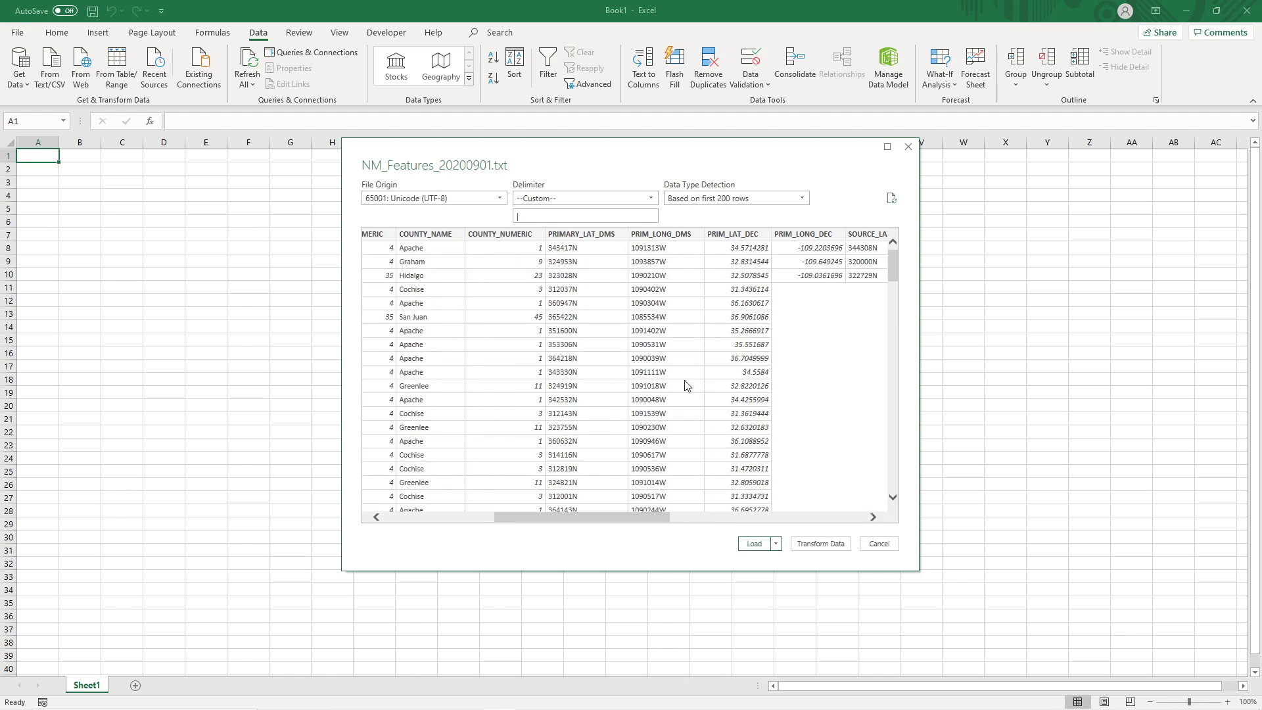
{"action": "left_click_drag", "start_coordinate": [625, 516], "coordinate": [513, 525]}
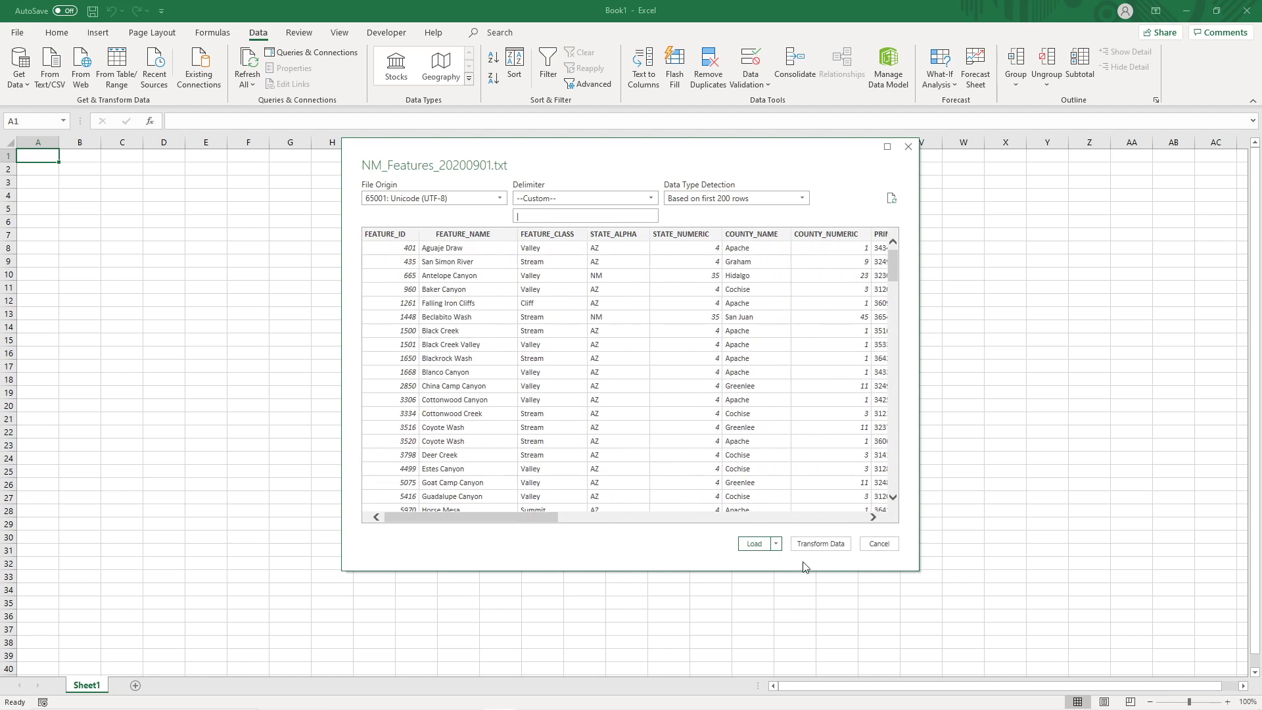
{"action": "left_click", "coordinate": [759, 547]}
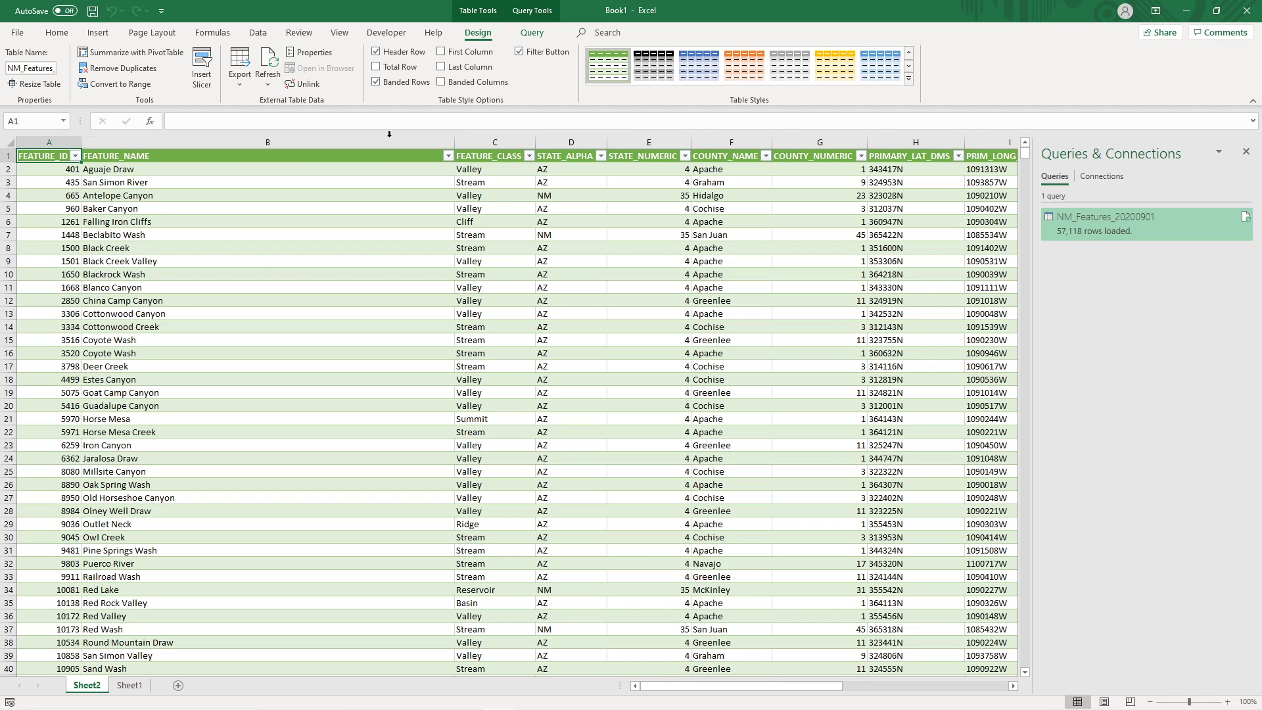
{"action": "left_click", "coordinate": [1246, 152]}
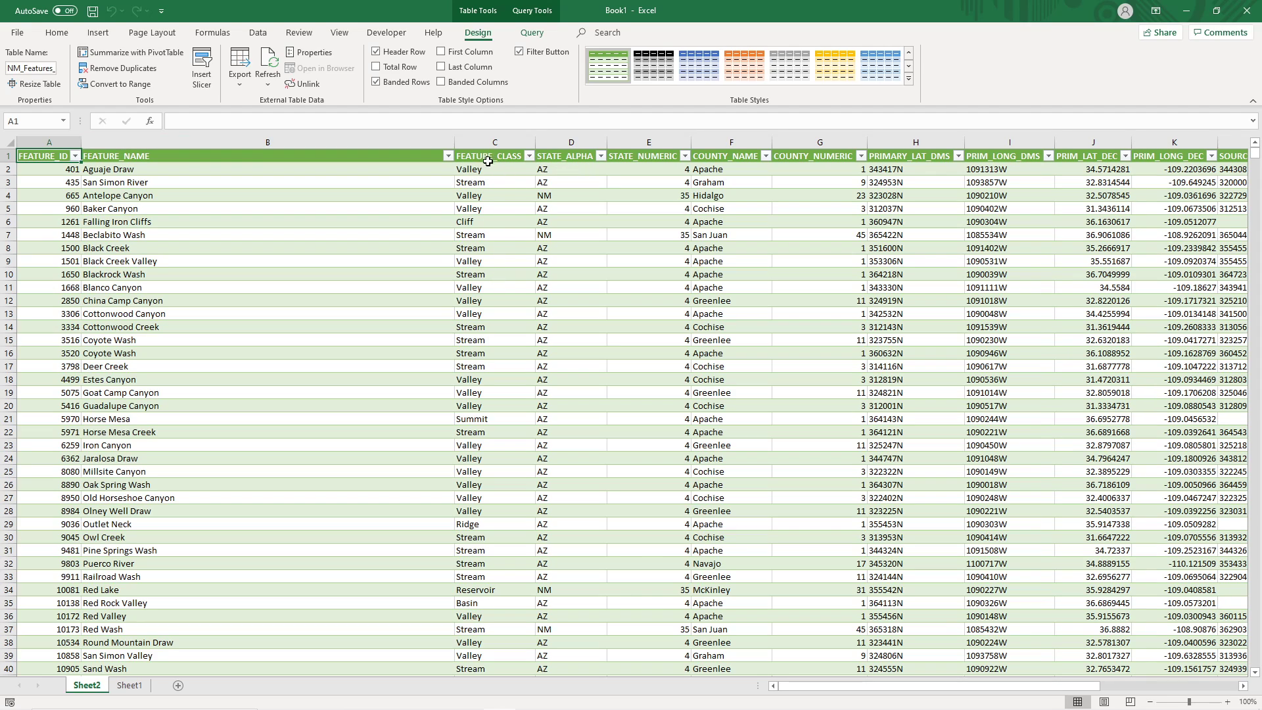
Review the feature types available in the FEATURE_CLASS filter without applying it, and look over the table's remaining columns
{"action": "left_click", "coordinate": [529, 157]}
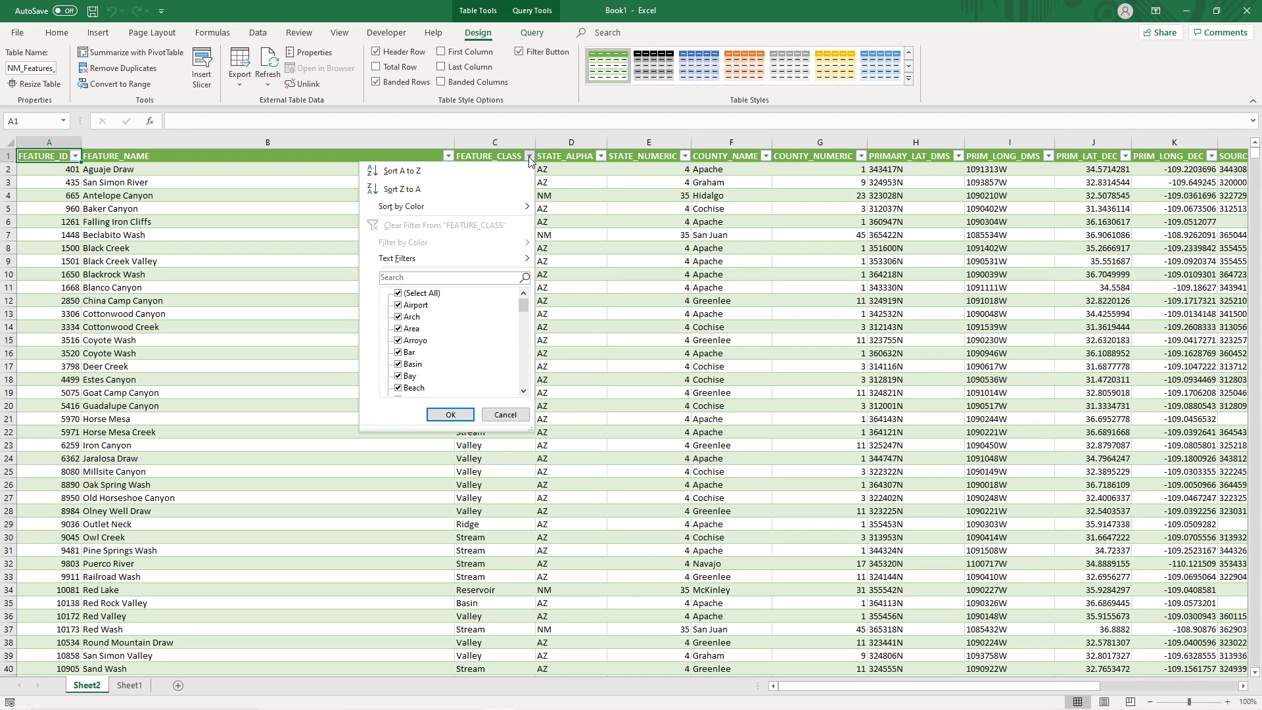
{"action": "mouse_move", "coordinate": [524, 310]}
{"action": "left_mouse_down"}
{"action": "mouse_move", "coordinate": [523, 379]}
{"action": "mouse_move", "coordinate": [536, 301]}
{"action": "left_mouse_up"}
{"action": "left_click", "coordinate": [488, 417]}
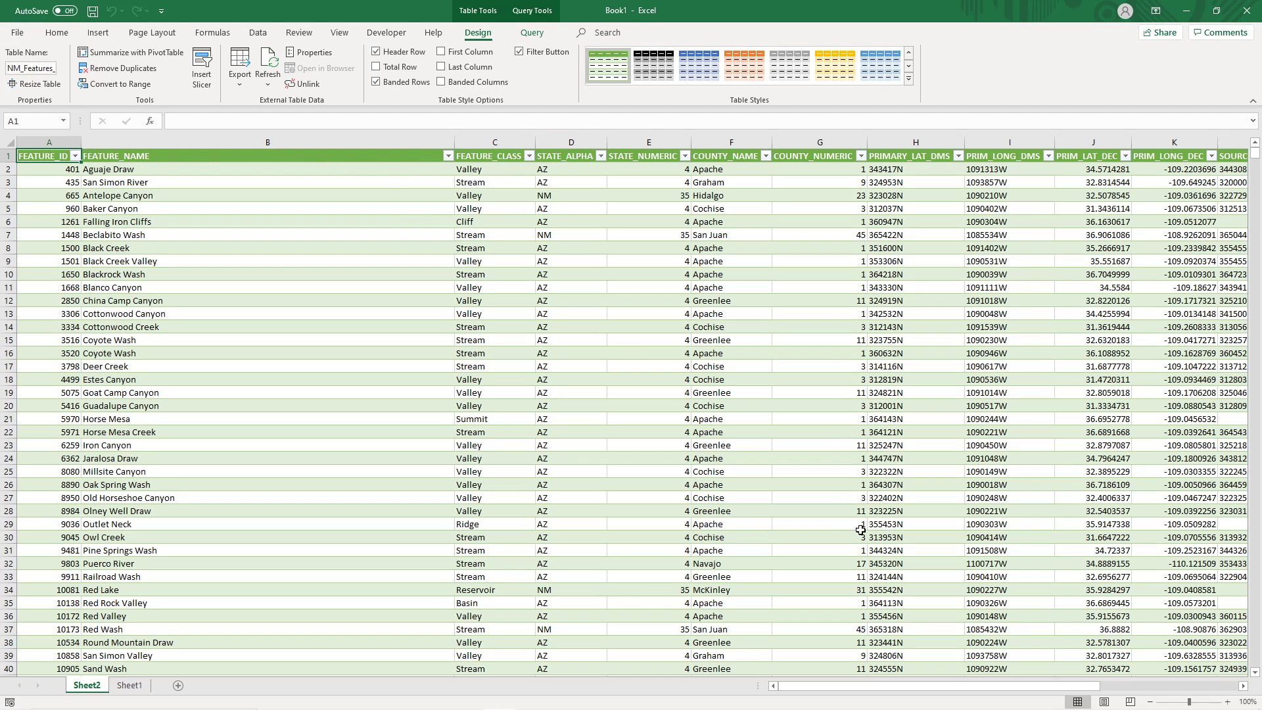
{"action": "left_click_drag", "start_coordinate": [944, 688], "coordinate": [839, 669]}
Save the workbook as NMpoi in the Ch3 project folder, and close Excel and File Explorer to return to ArcGIS Pro
{"action": "left_click", "coordinate": [92, 13]}
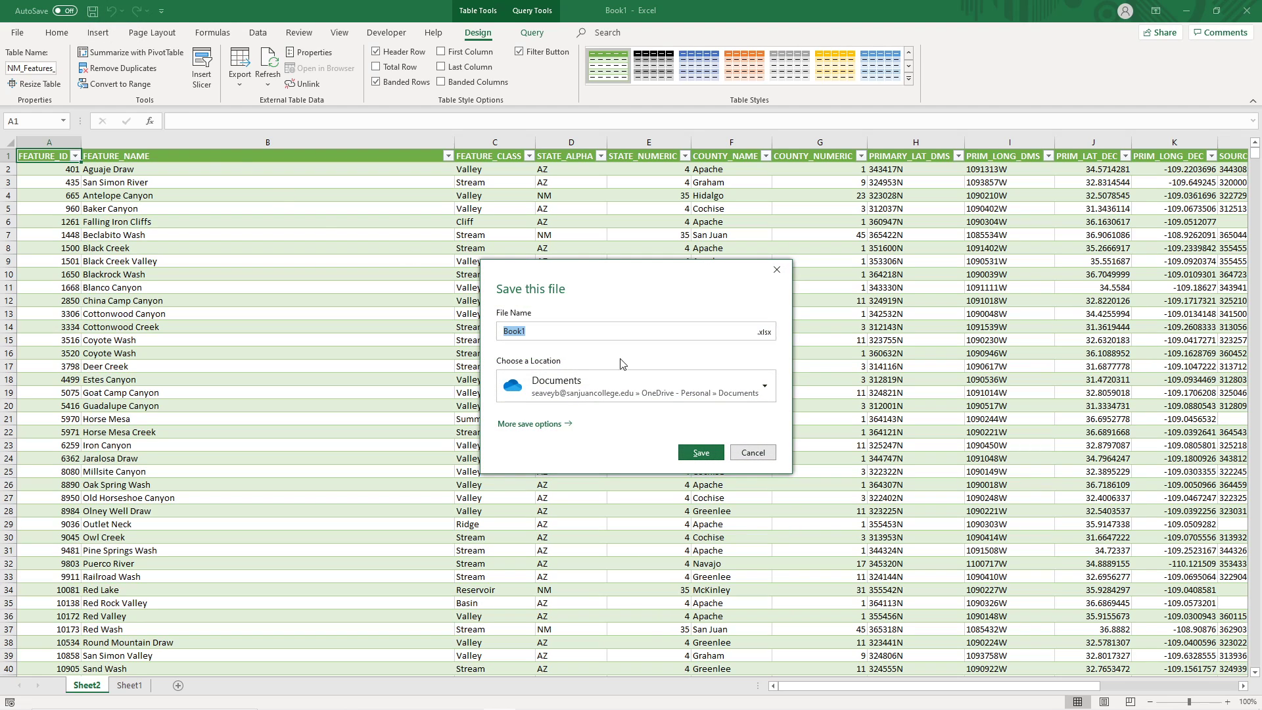
{"action": "left_click", "coordinate": [619, 393]}
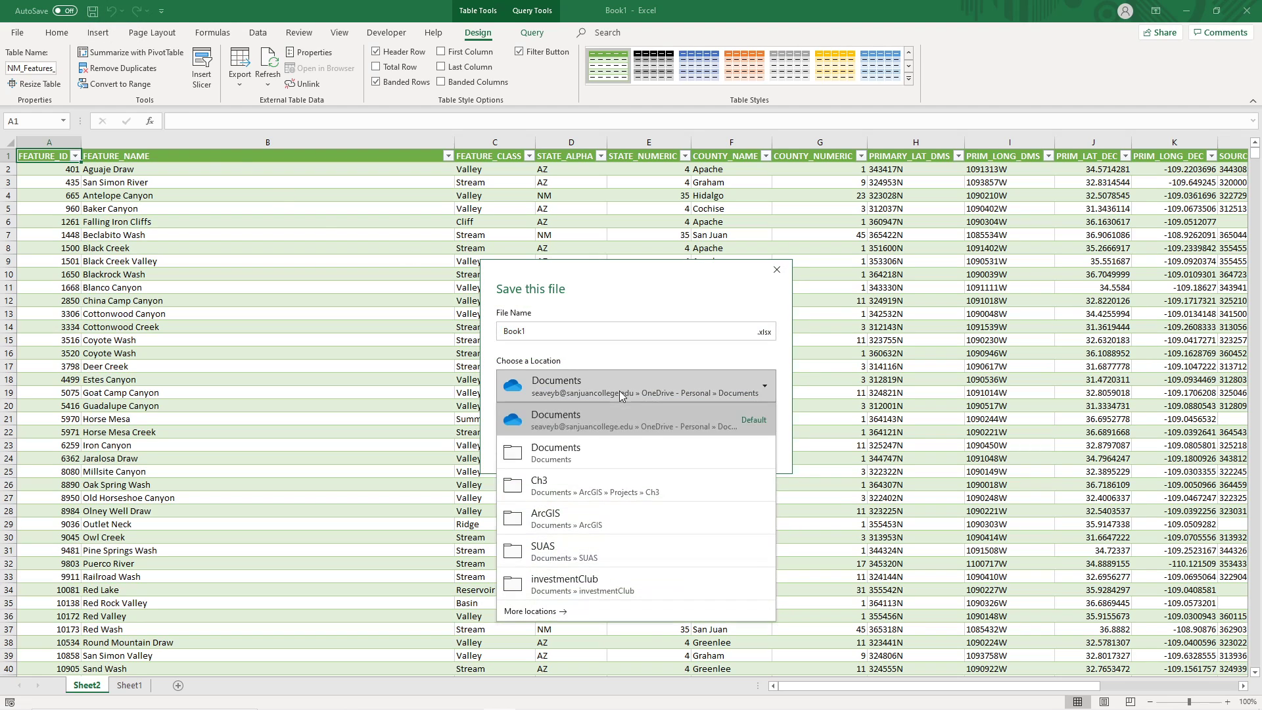
{"action": "left_click", "coordinate": [606, 480]}
{"action": "double_click", "coordinate": [553, 328]}
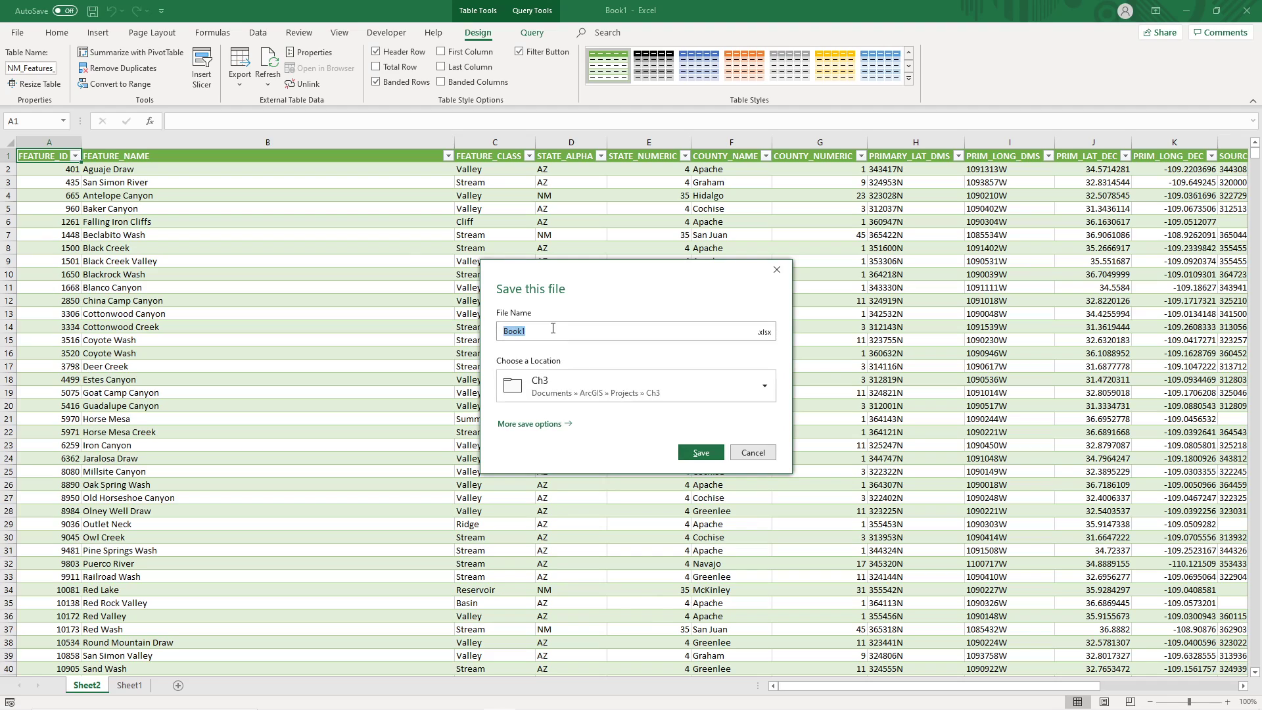
{"action": "key", "text": "BackSpace"}
{"action": "type", "text": "NMpoi"}
{"action": "key", "text": "Return"}
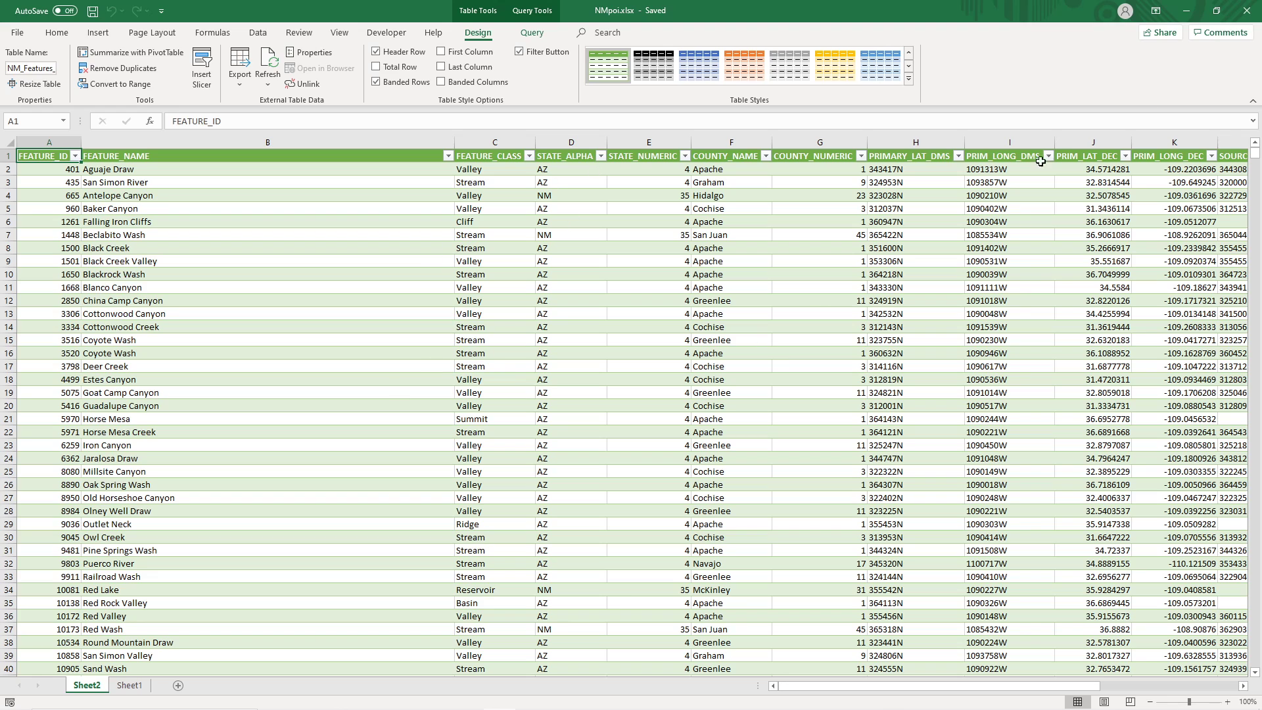
{"action": "left_click", "coordinate": [1247, 9]}
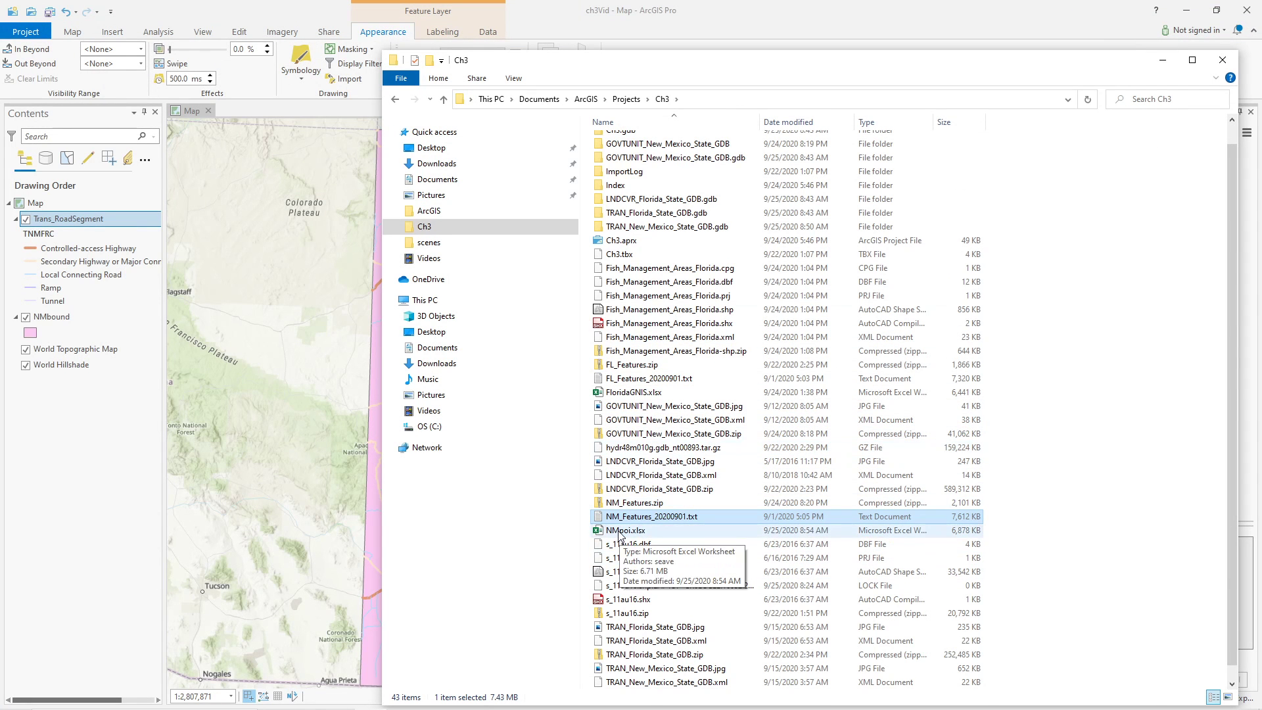
{"action": "left_click", "coordinate": [1222, 60]}
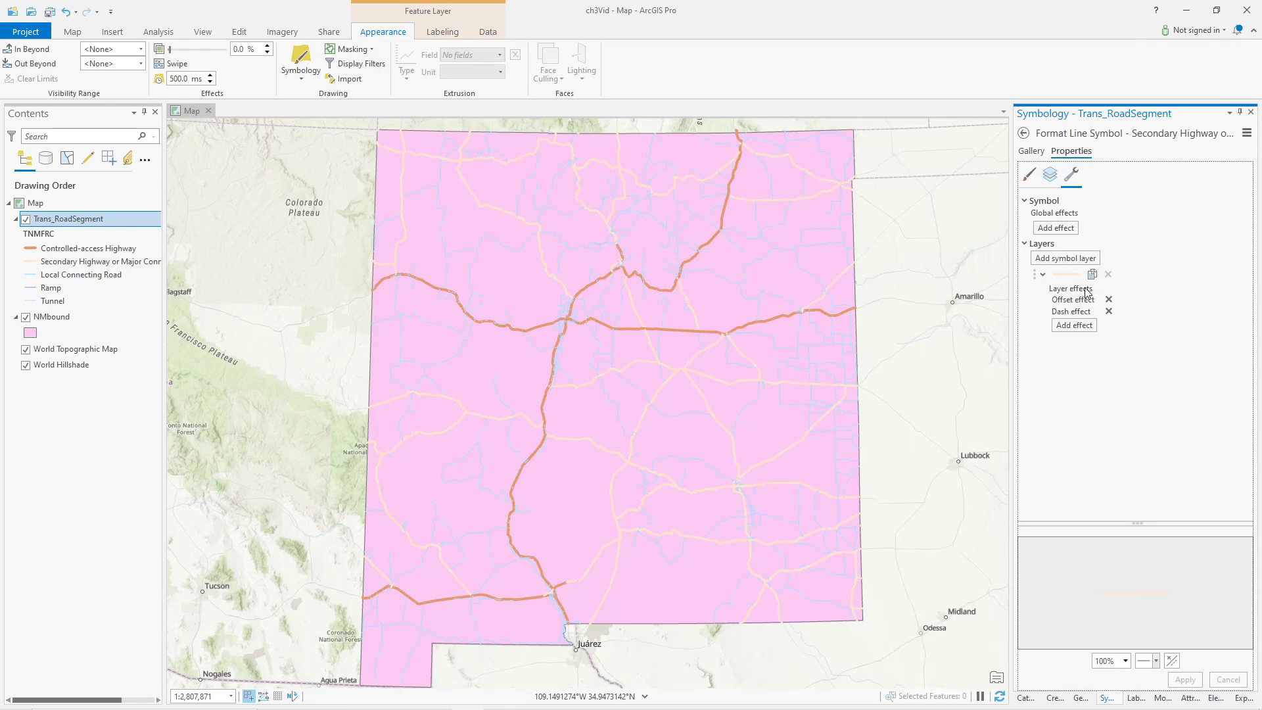
Start a single-table import into the ch3Vid.gdb geodatabase in the ch3Vid project folder
{"action": "left_click", "coordinate": [1025, 698]}
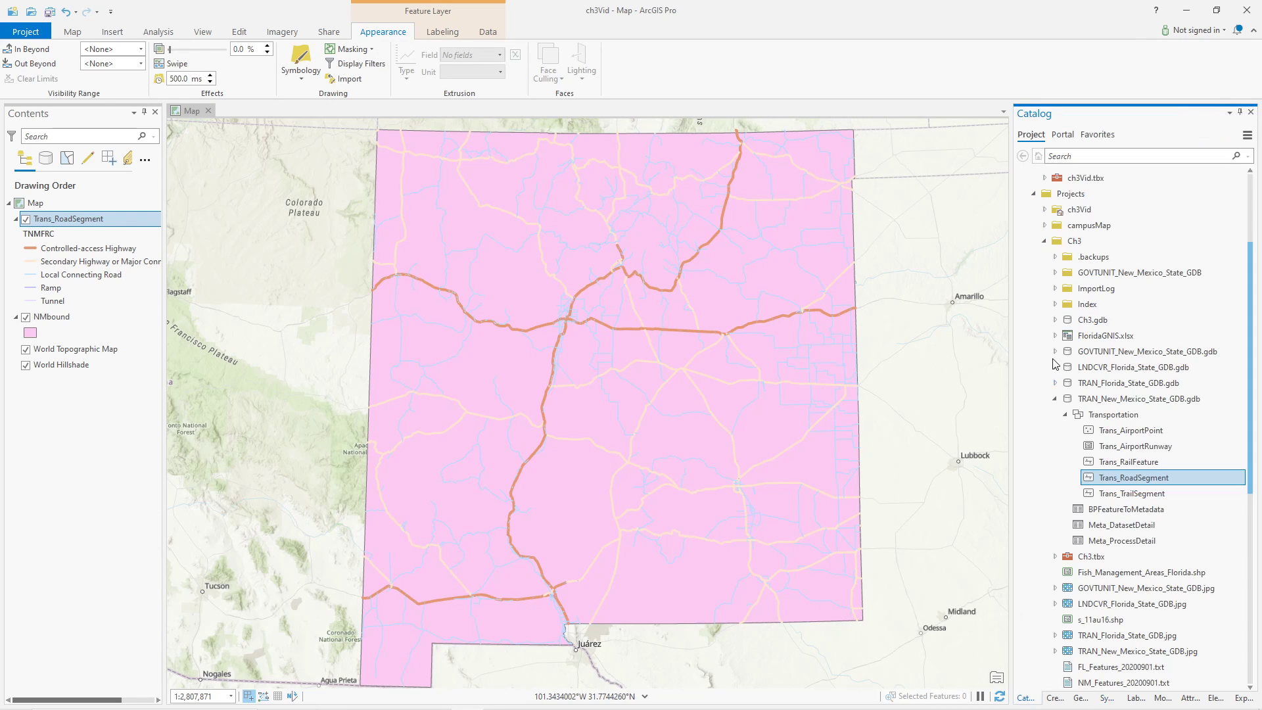
{"action": "left_click", "coordinate": [1045, 209]}
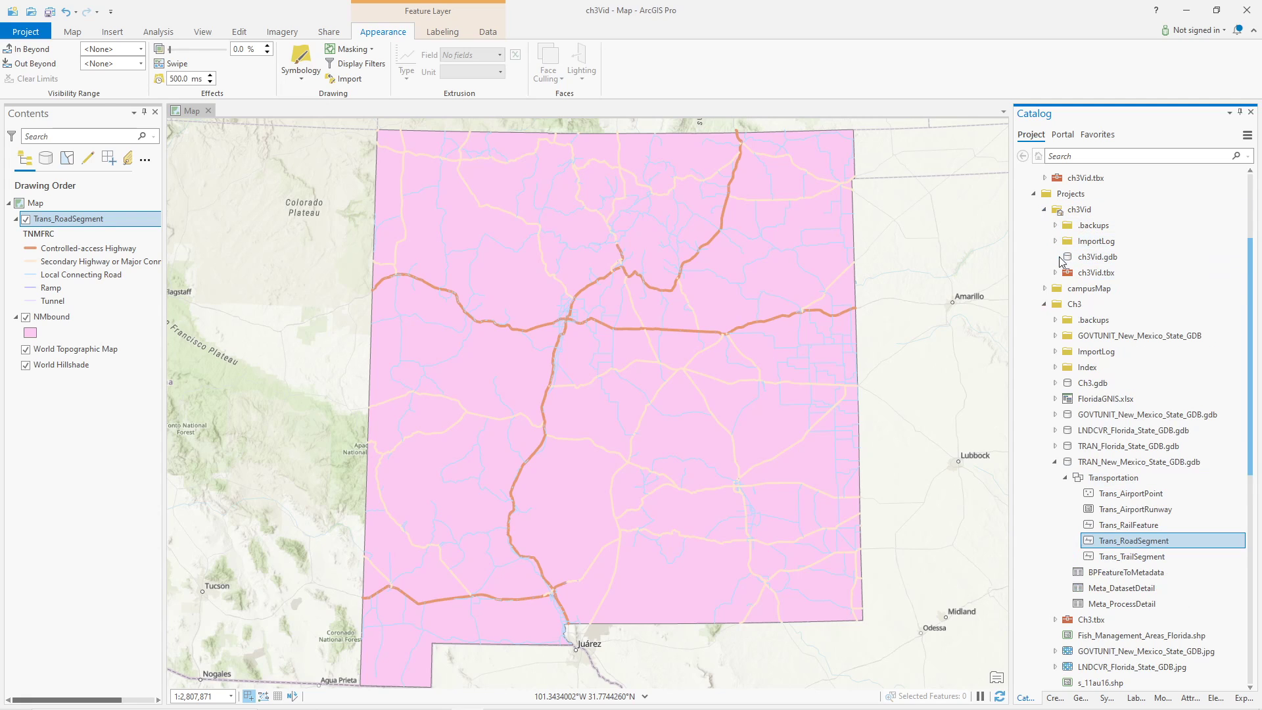
{"action": "mouse_move", "coordinate": [1098, 258]}
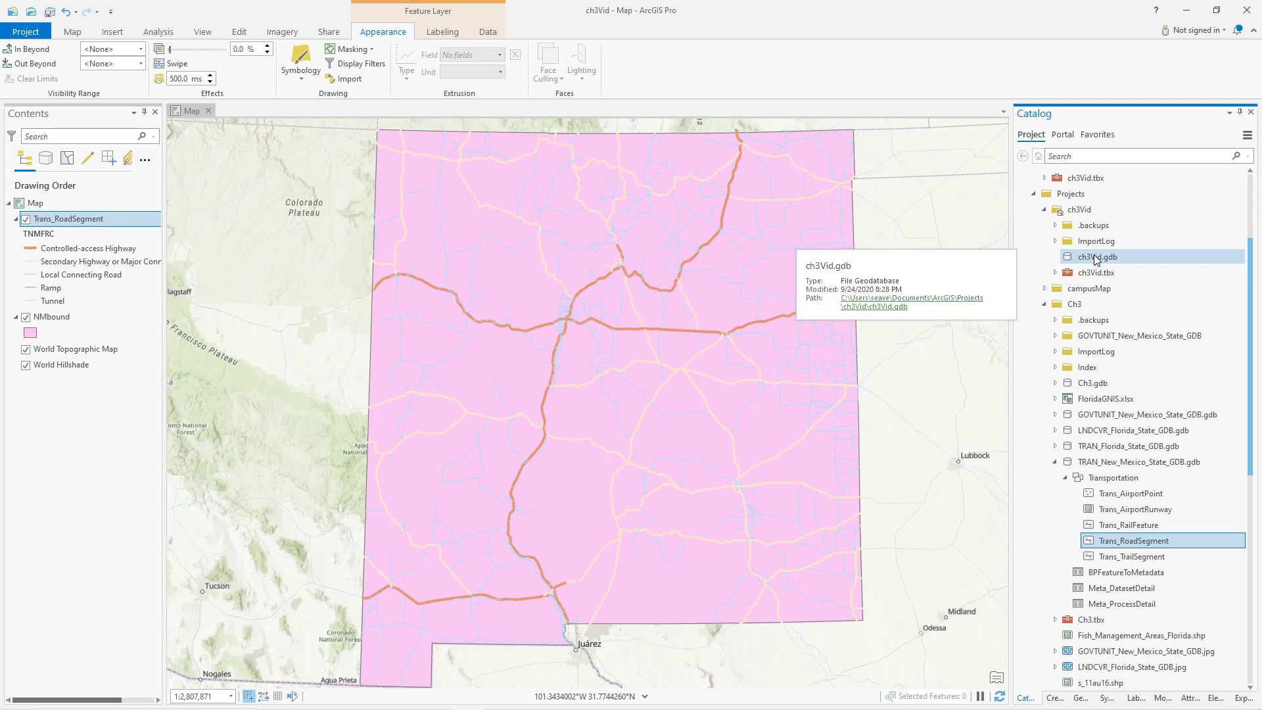
{"action": "right_click", "coordinate": [1096, 261]}
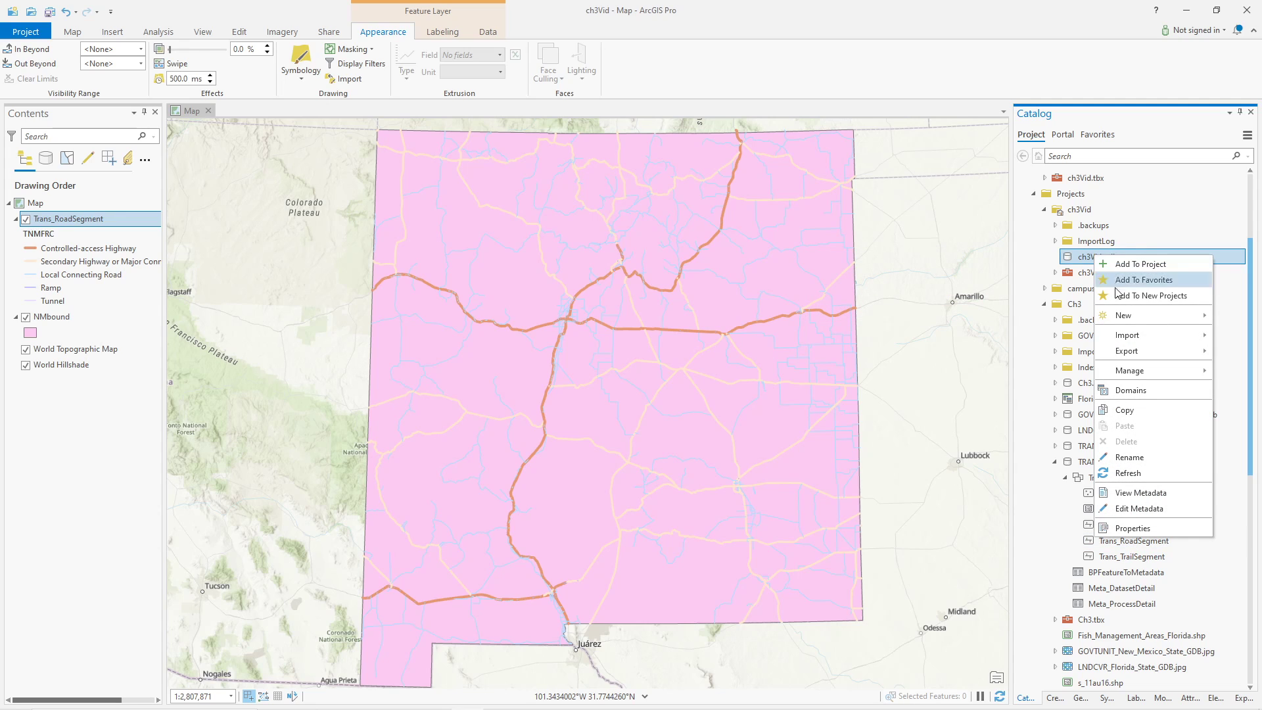
{"action": "mouse_move", "coordinate": [1132, 331]}
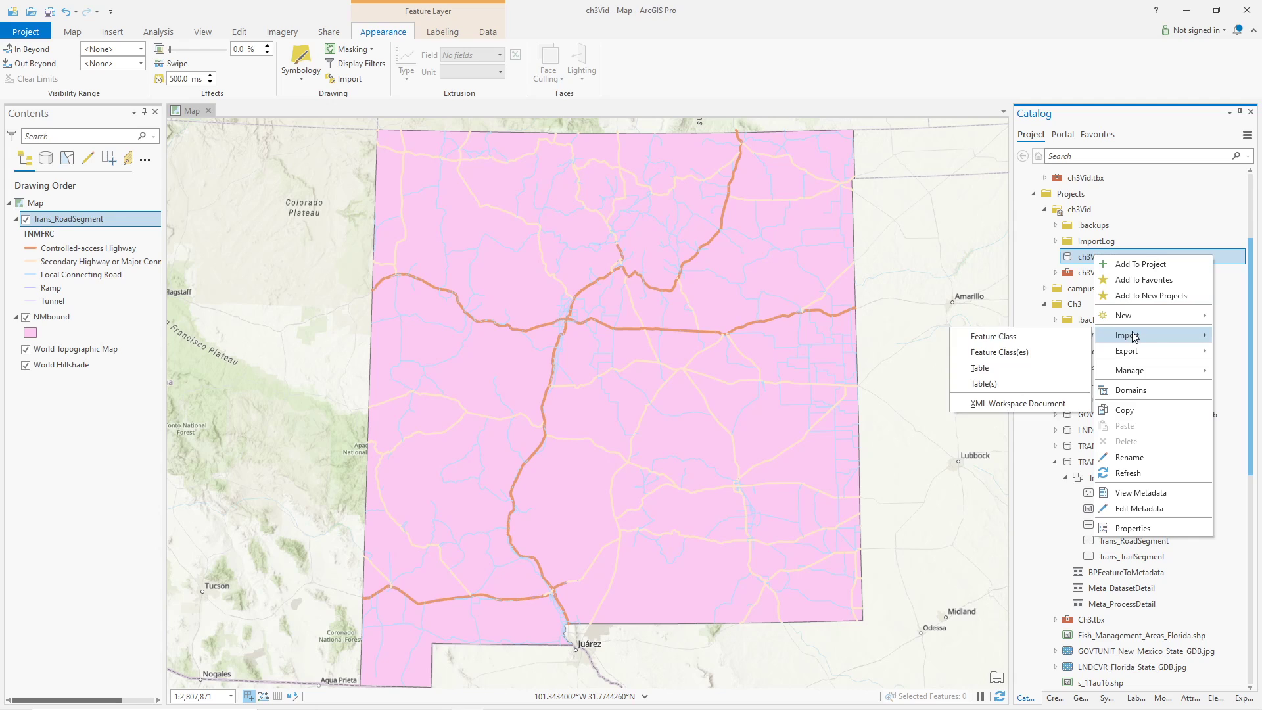
{"action": "left_click", "coordinate": [993, 368]}
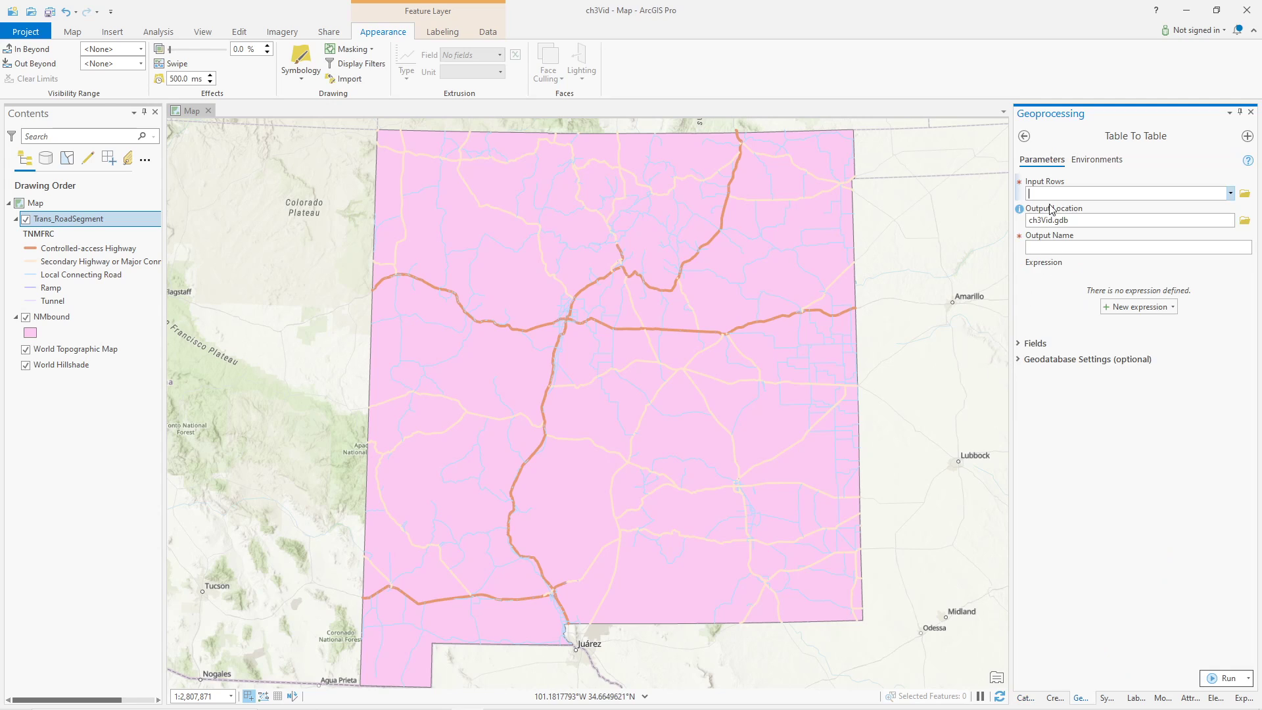
Browse for the input rows to the NMpoi.xlsx workbook in the Ch3 folder under Projects, refreshing the file listing
{"action": "left_click", "coordinate": [1244, 195]}
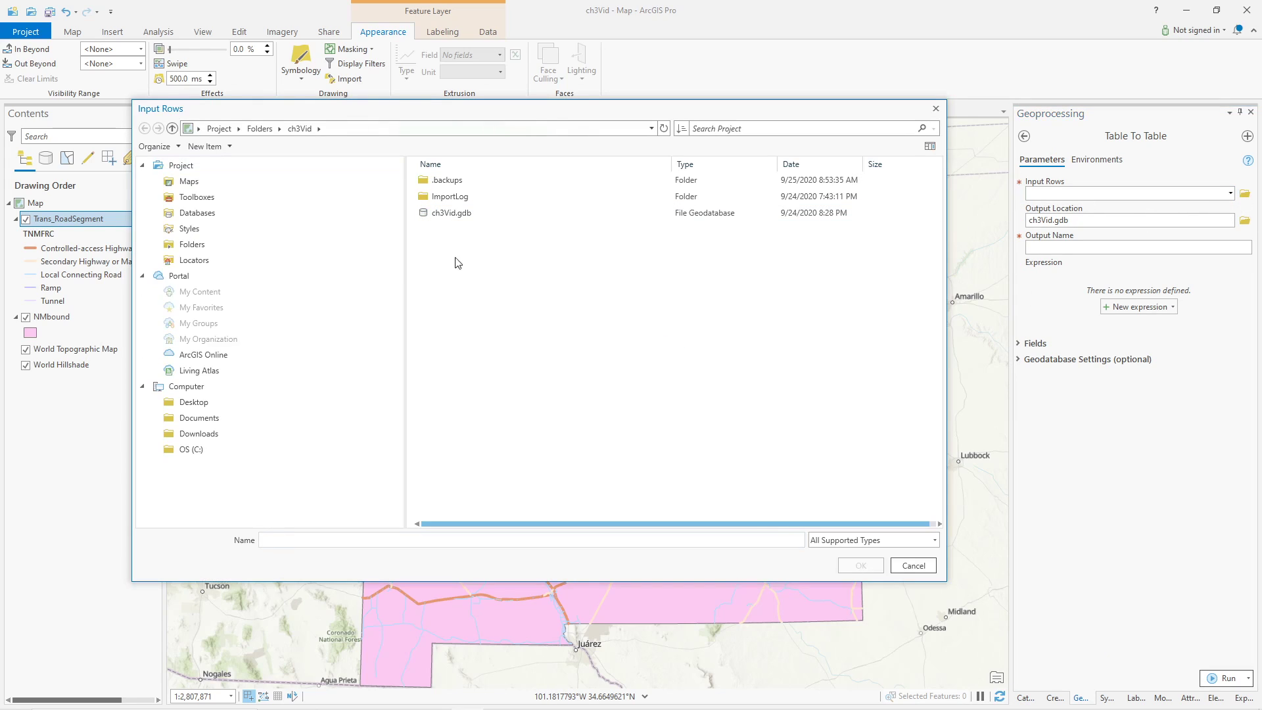
{"action": "left_click", "coordinate": [260, 129]}
{"action": "double_click", "coordinate": [441, 196]}
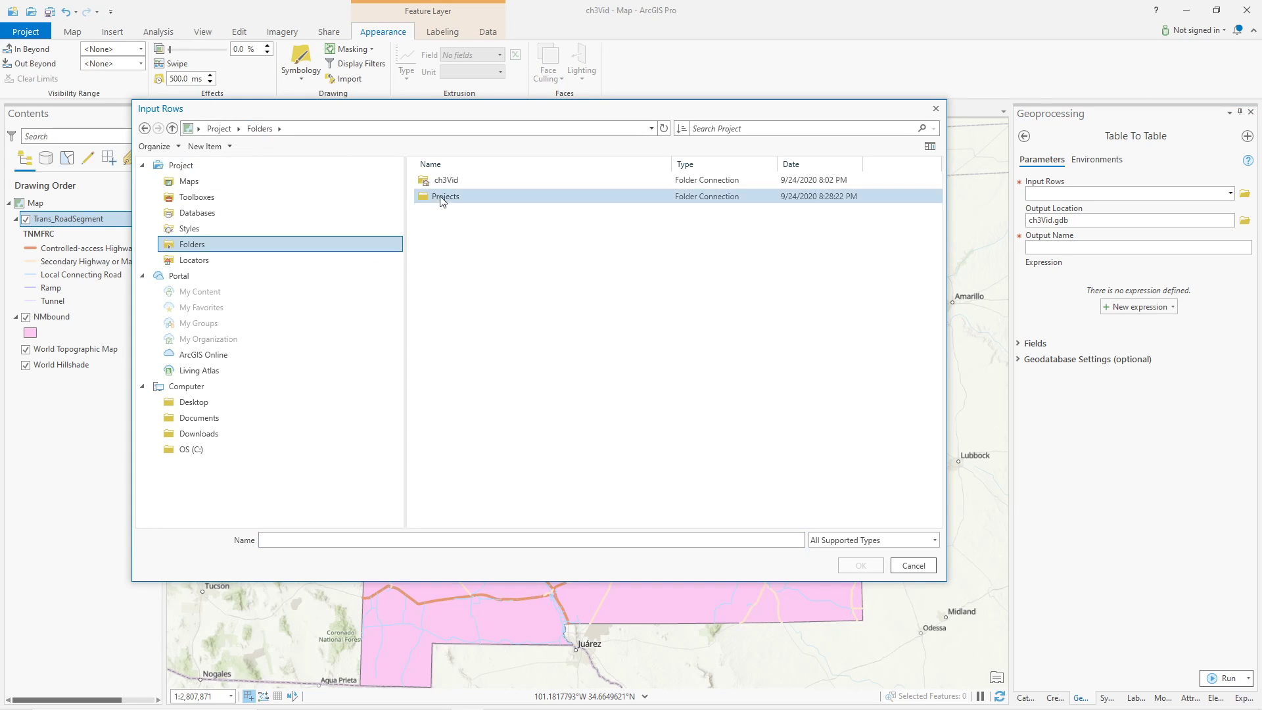
{"action": "double_click", "coordinate": [439, 214]}
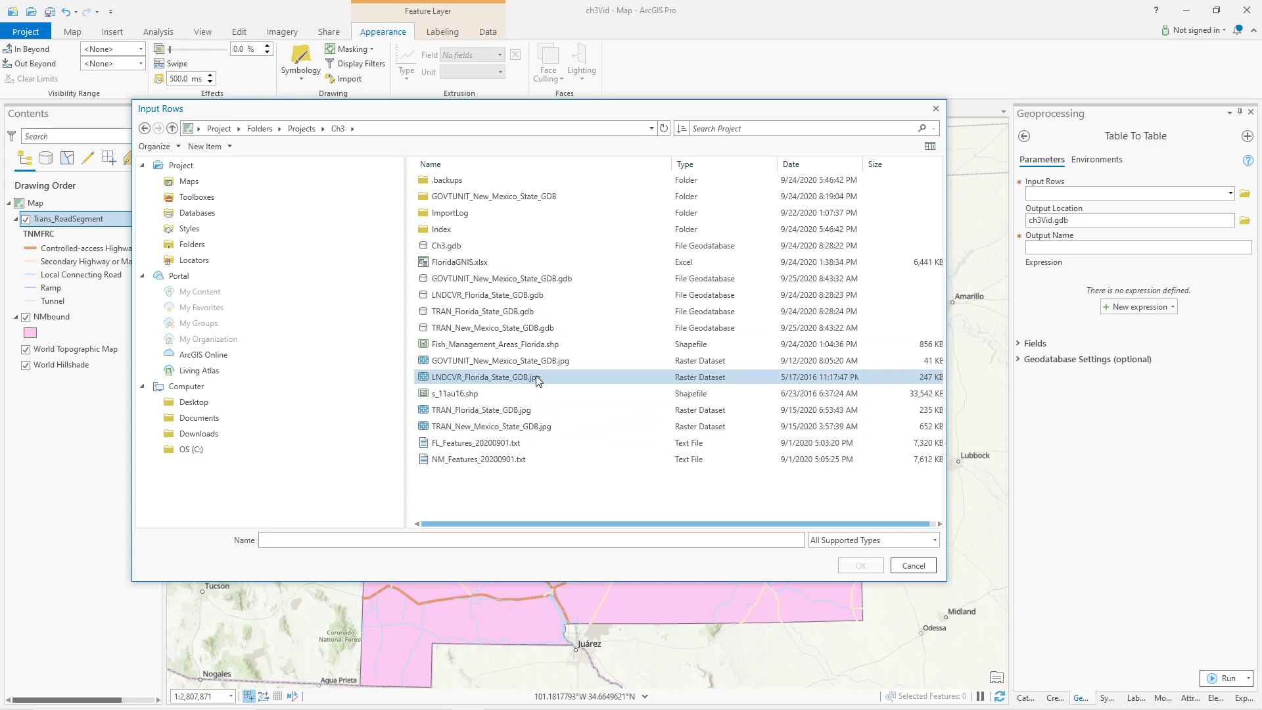
{"action": "left_click", "coordinate": [664, 128]}
{"action": "double_click", "coordinate": [454, 312]}
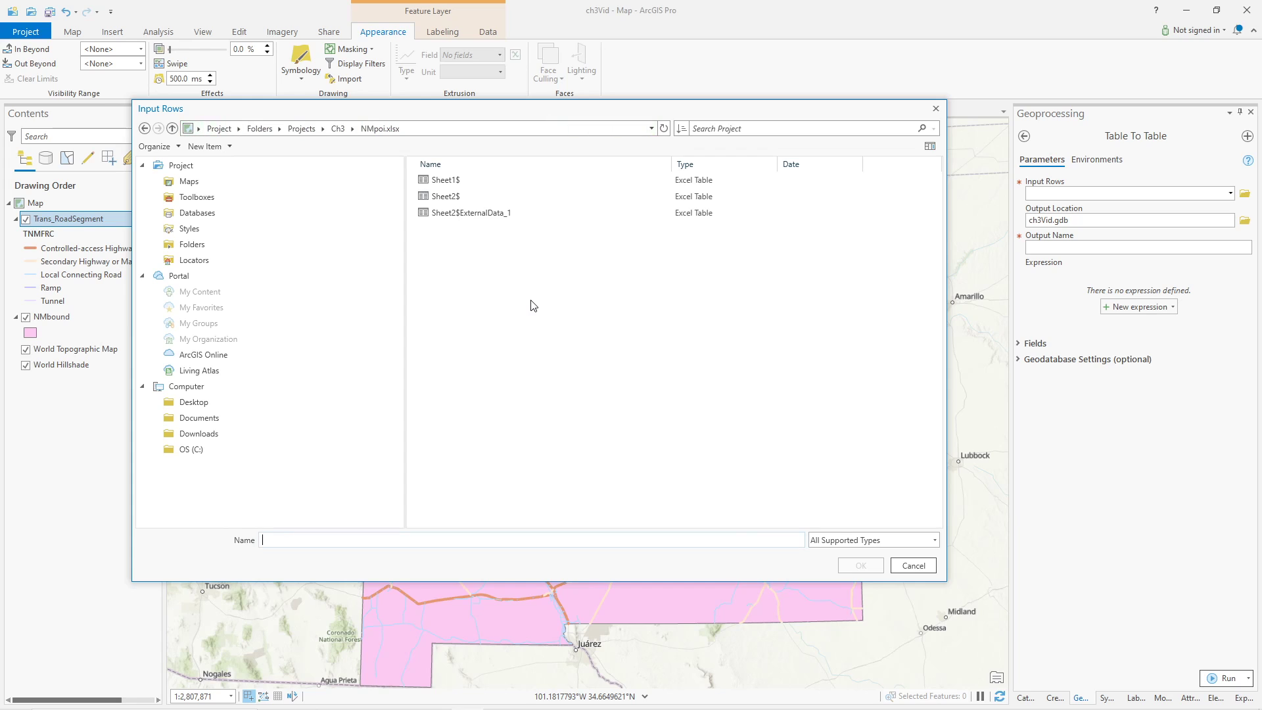
Choose Sheet2$ from the NMpoi.xlsx workbook as the input rows for Table To Table
{"action": "left_click", "coordinate": [509, 196]}
{"action": "left_click", "coordinate": [515, 235]}
{"action": "left_click", "coordinate": [485, 218]}
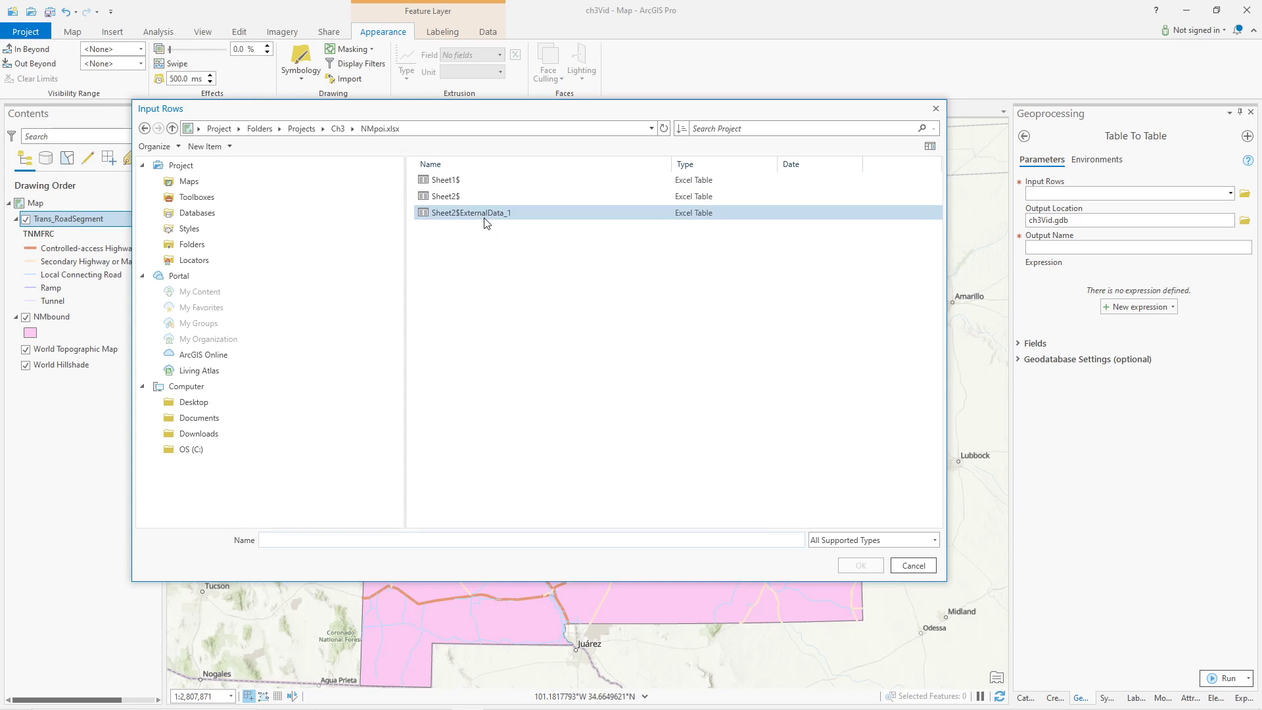
{"action": "left_click", "coordinate": [470, 180]}
{"action": "left_click", "coordinate": [491, 197]}
{"action": "left_click", "coordinate": [464, 197]}
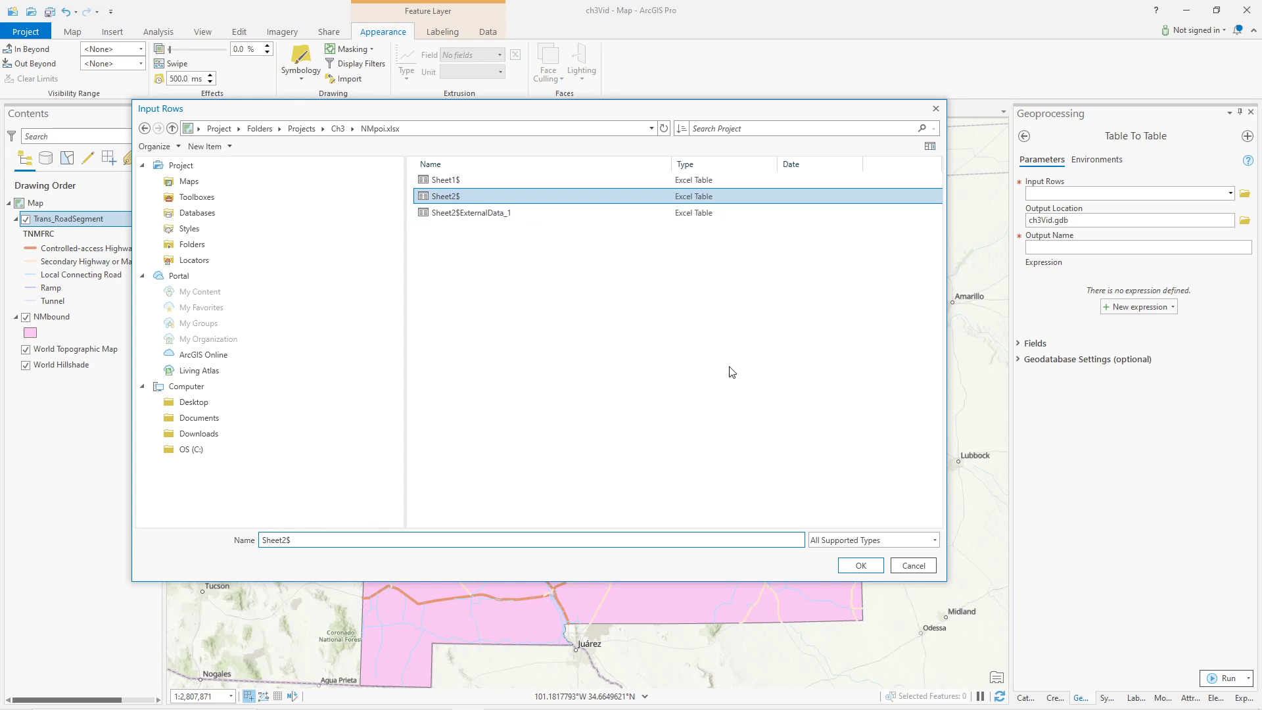
{"action": "left_click", "coordinate": [861, 564]}
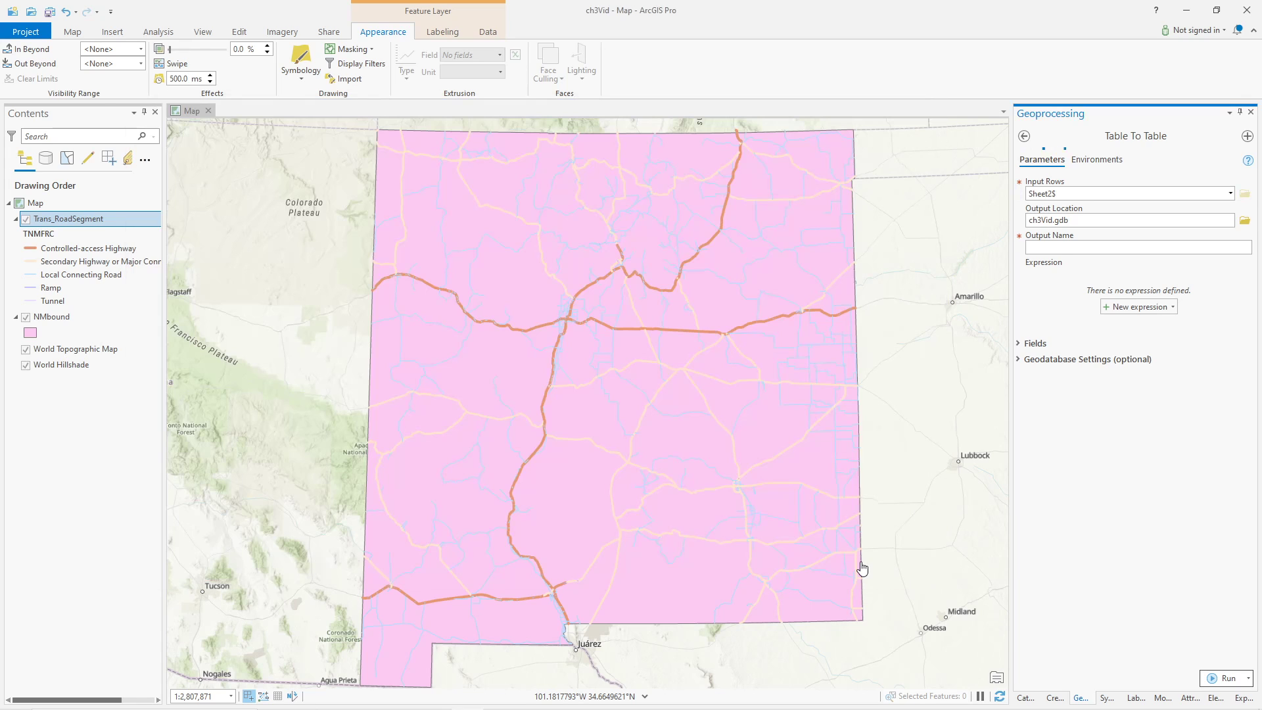
Name the output table NMpoi, check the environment settings, and run Table To Table
{"action": "left_click", "coordinate": [1052, 247]}
{"action": "key", "text": "BackSpace"}
{"action": "key", "text": "BackSpace"}
{"action": "key", "text": "BackSpace"}
{"action": "key", "text": "BackSpace"}
{"action": "key", "text": "BackSpace"}
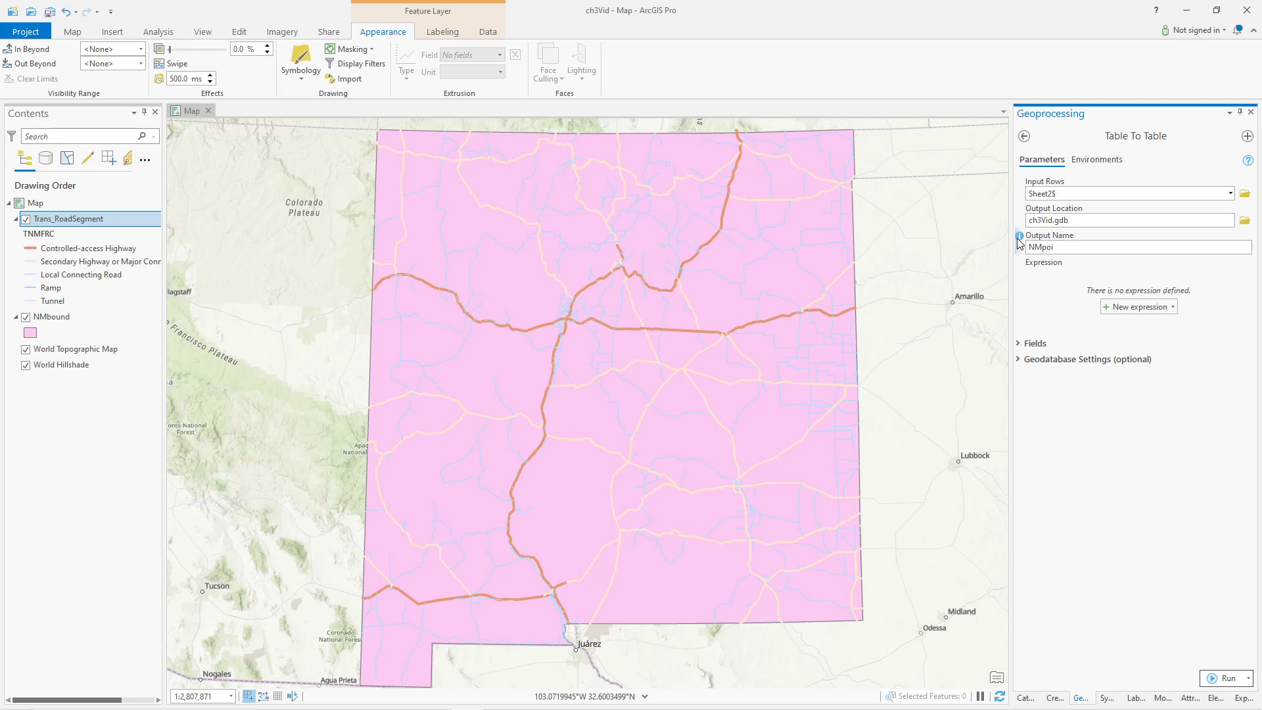
{"action": "mouse_move", "coordinate": [1018, 239]}
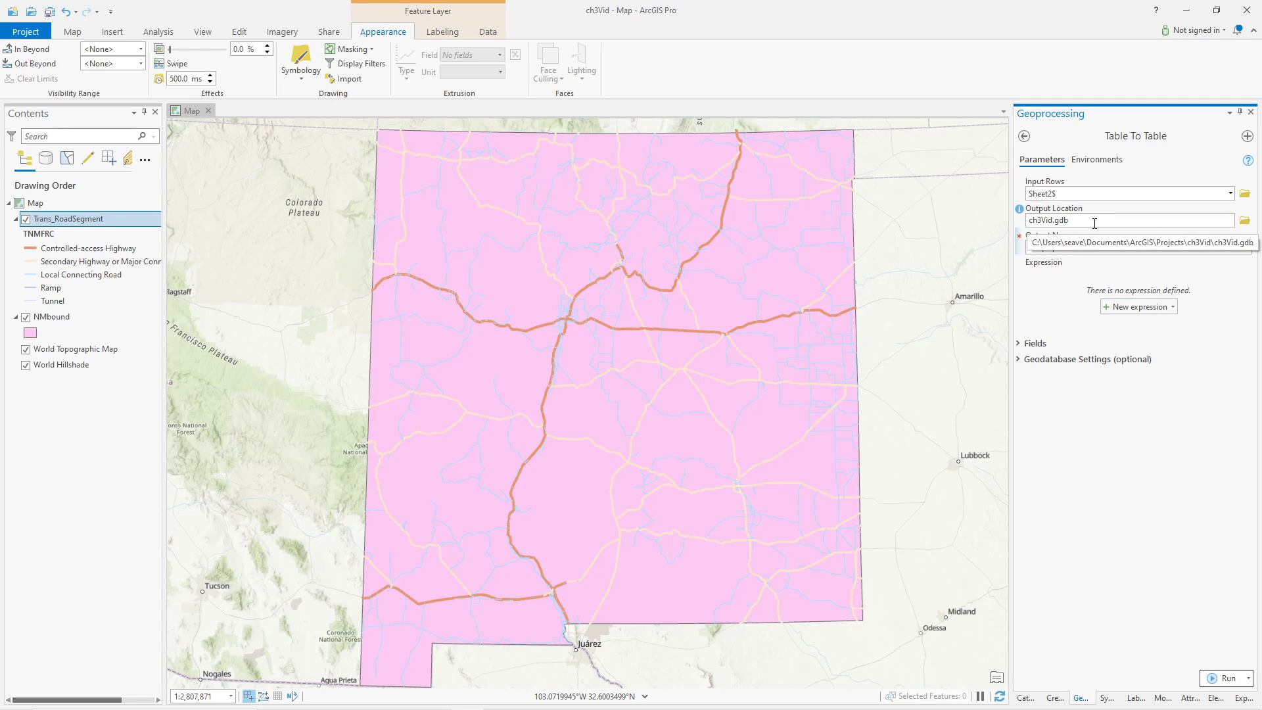
{"action": "left_click", "coordinate": [1079, 162]}
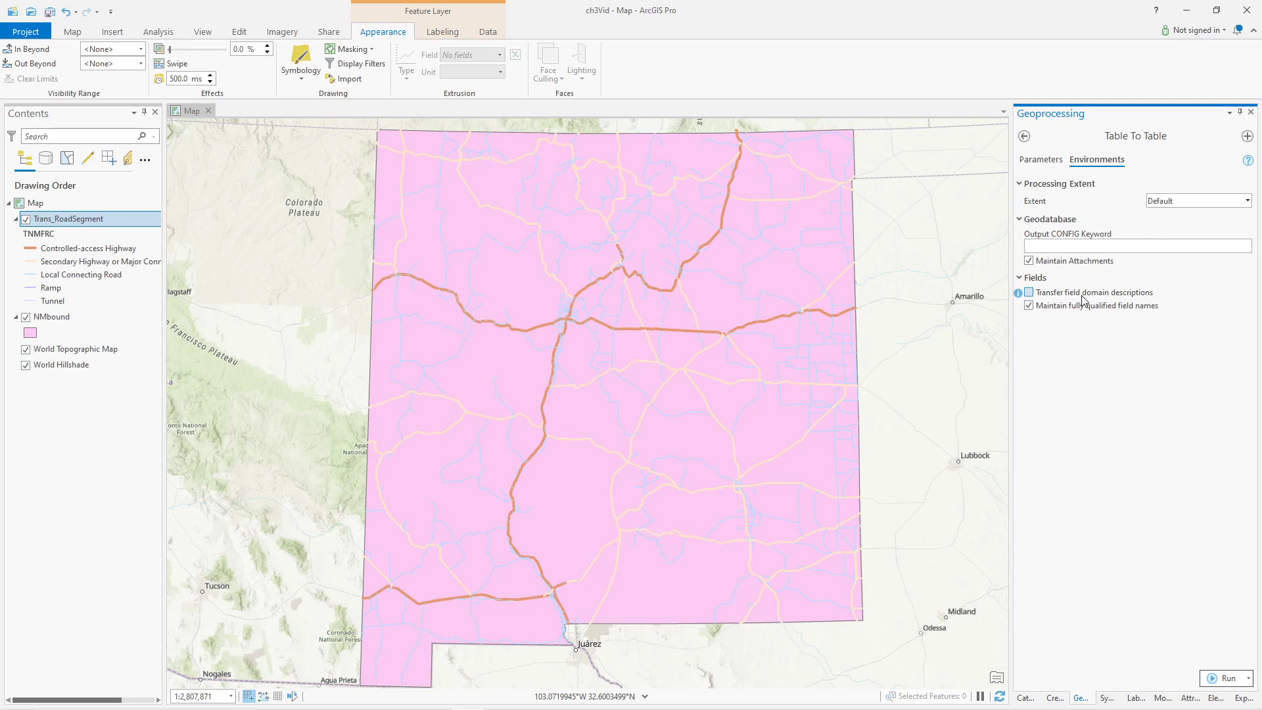
{"action": "left_click", "coordinate": [1226, 679]}
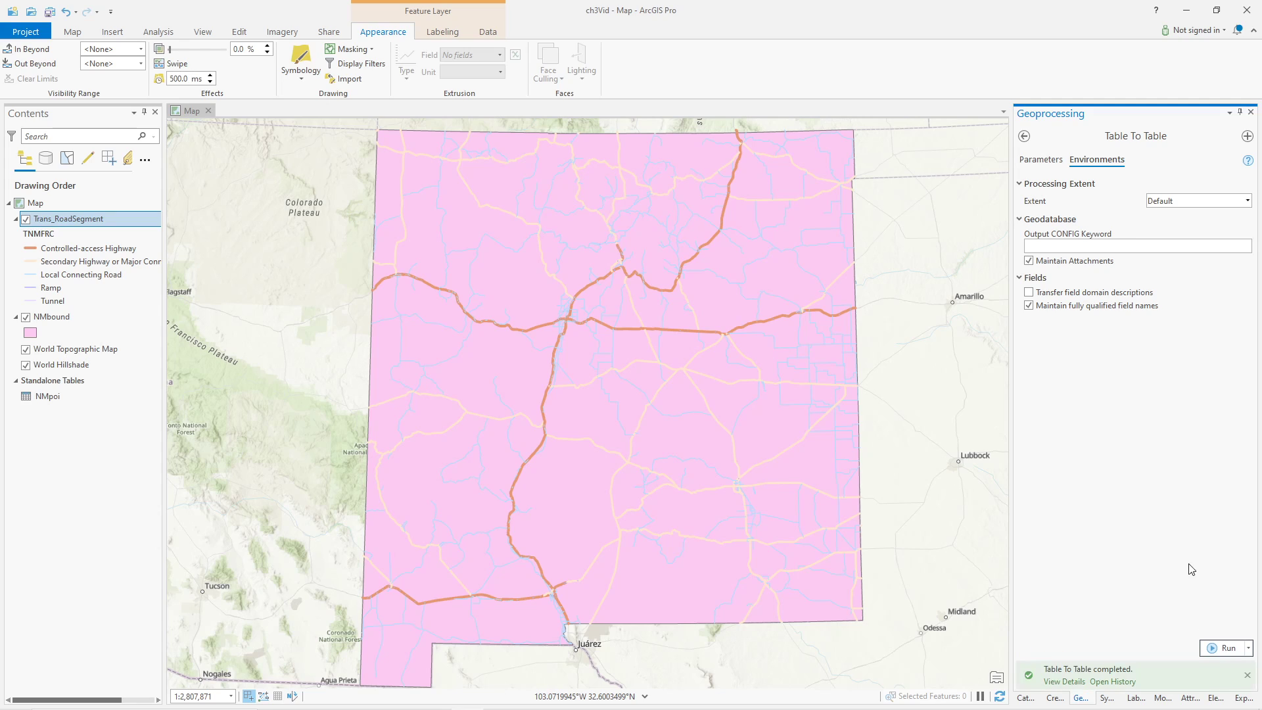
Find the NMpoi table inside ch3Vid.gdb and view its source properties without changing them
{"action": "left_click", "coordinate": [1026, 698]}
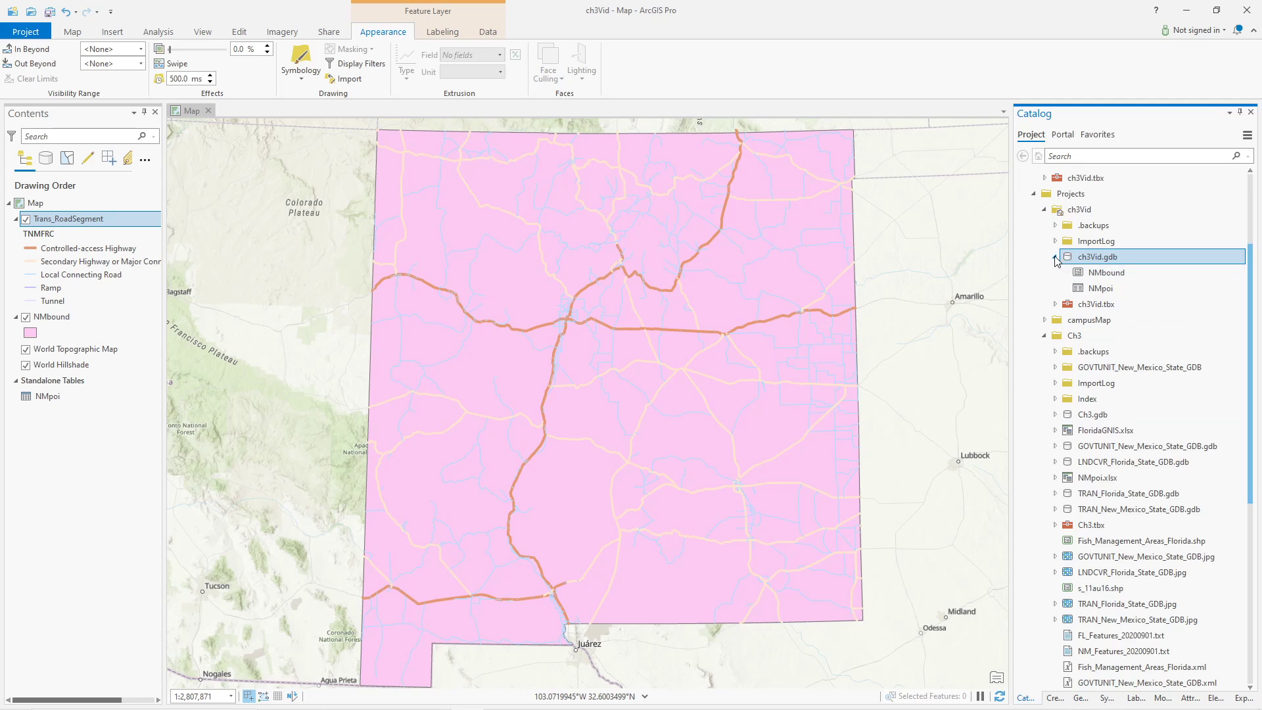
{"action": "mouse_move", "coordinate": [1101, 291]}
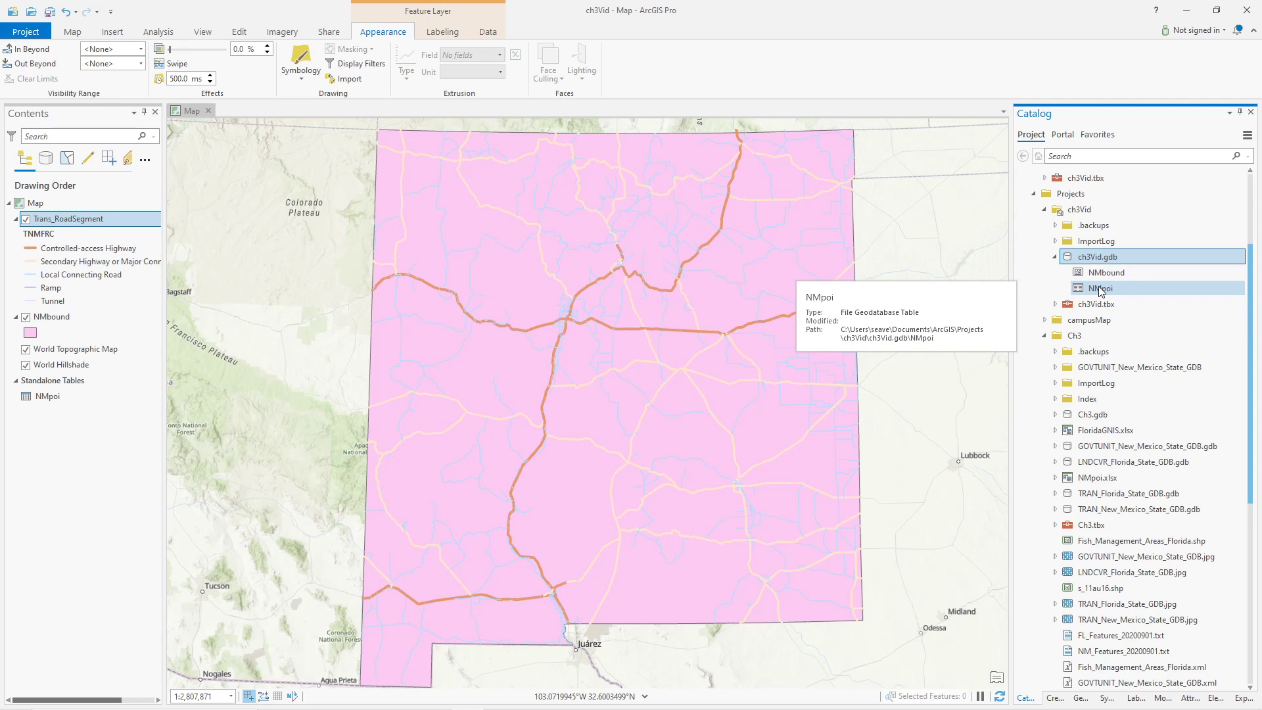
{"action": "right_click", "coordinate": [1102, 292]}
{"action": "left_click", "coordinate": [1145, 516]}
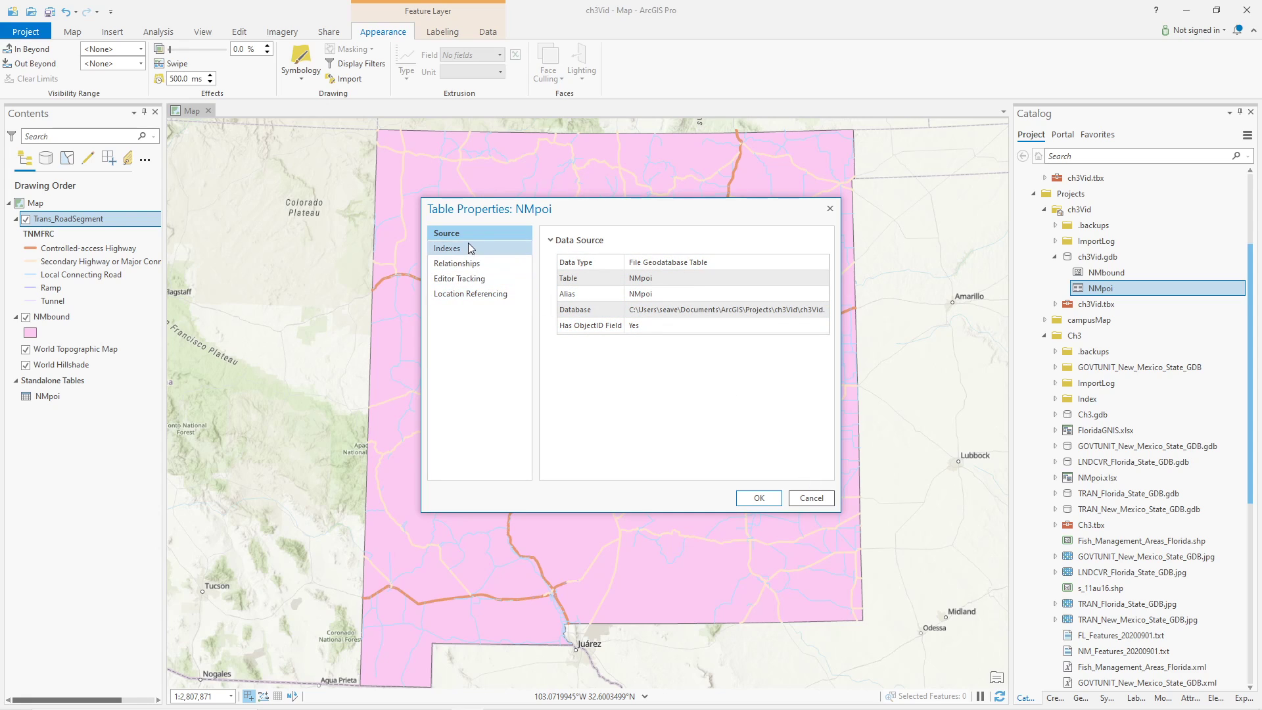
{"action": "left_click", "coordinate": [801, 497]}
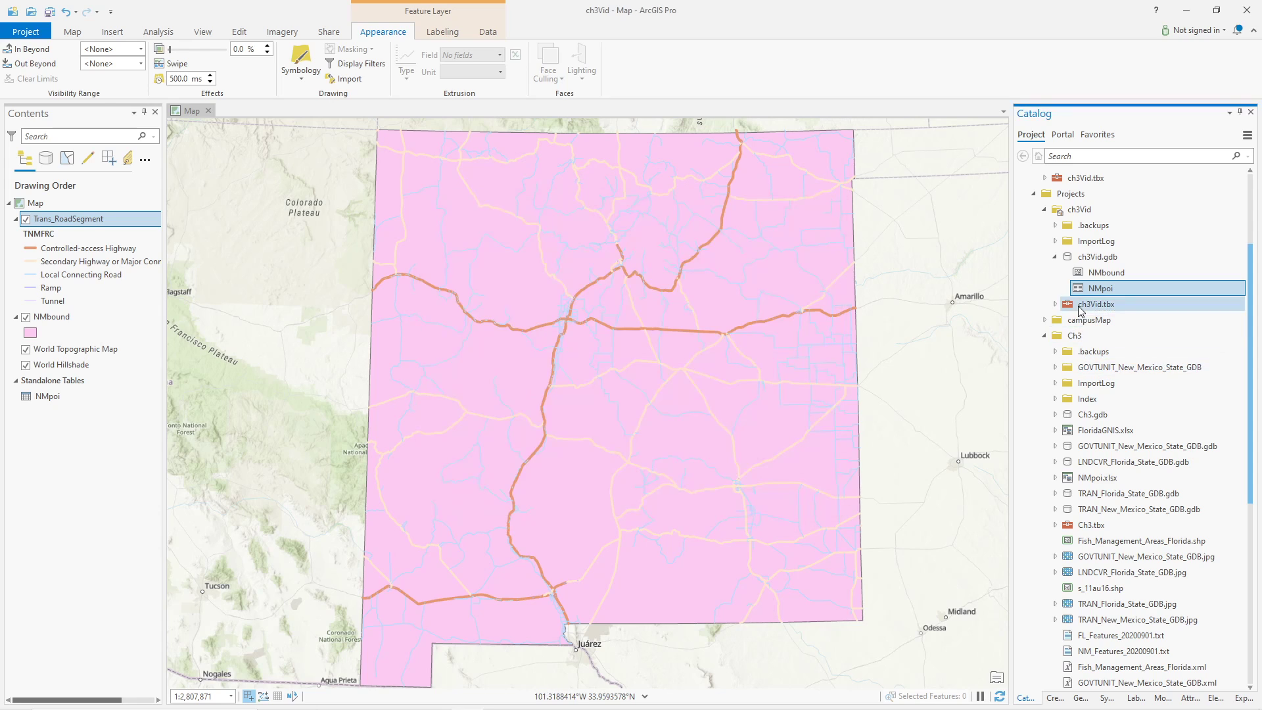
Add the NMpoi table from ch3Vid.gdb to the map again, and remove the duplicate standalone table
{"action": "right_click", "coordinate": [1097, 287]}
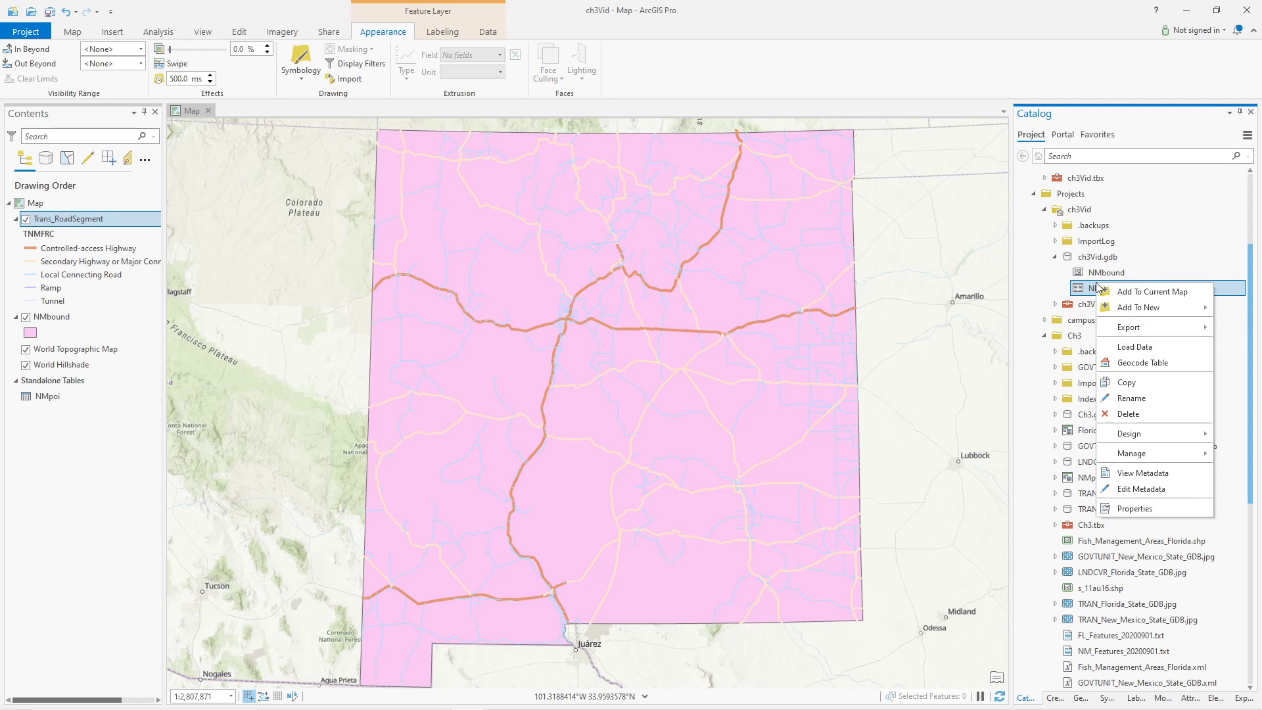
{"action": "left_click_drag", "start_coordinate": [1092, 290], "coordinate": [467, 428]}
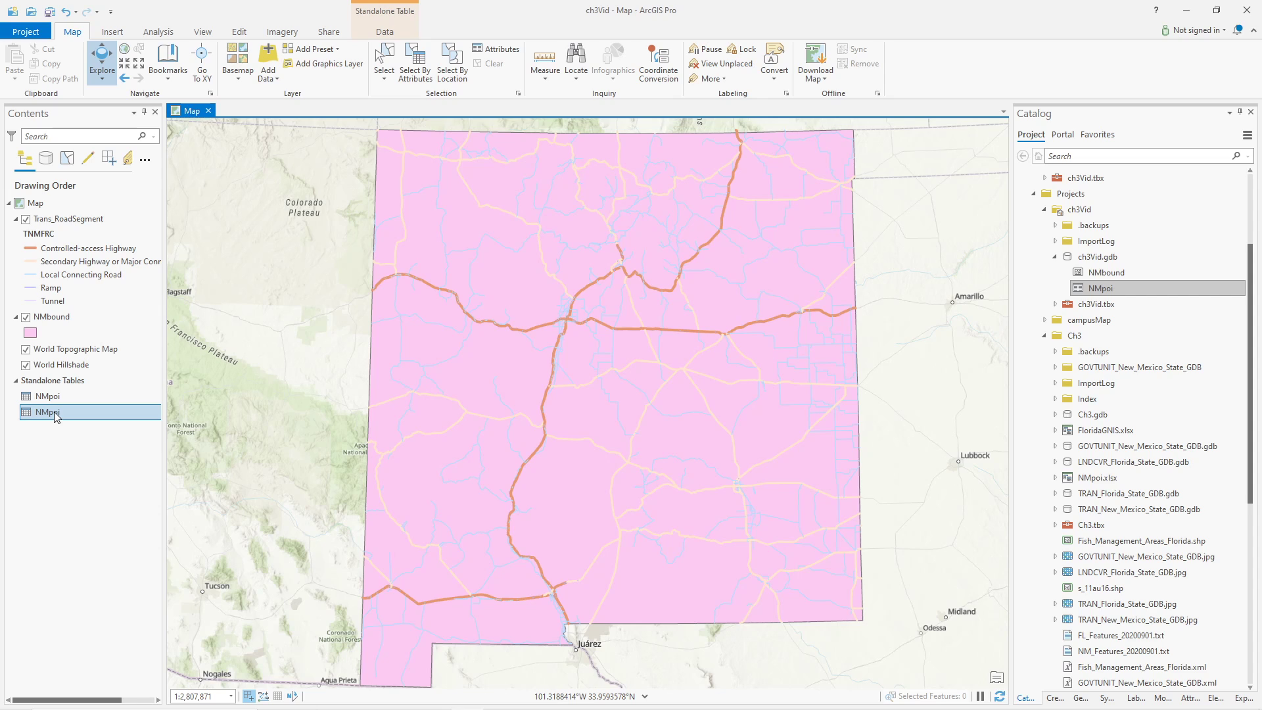
{"action": "key", "text": "Delete"}
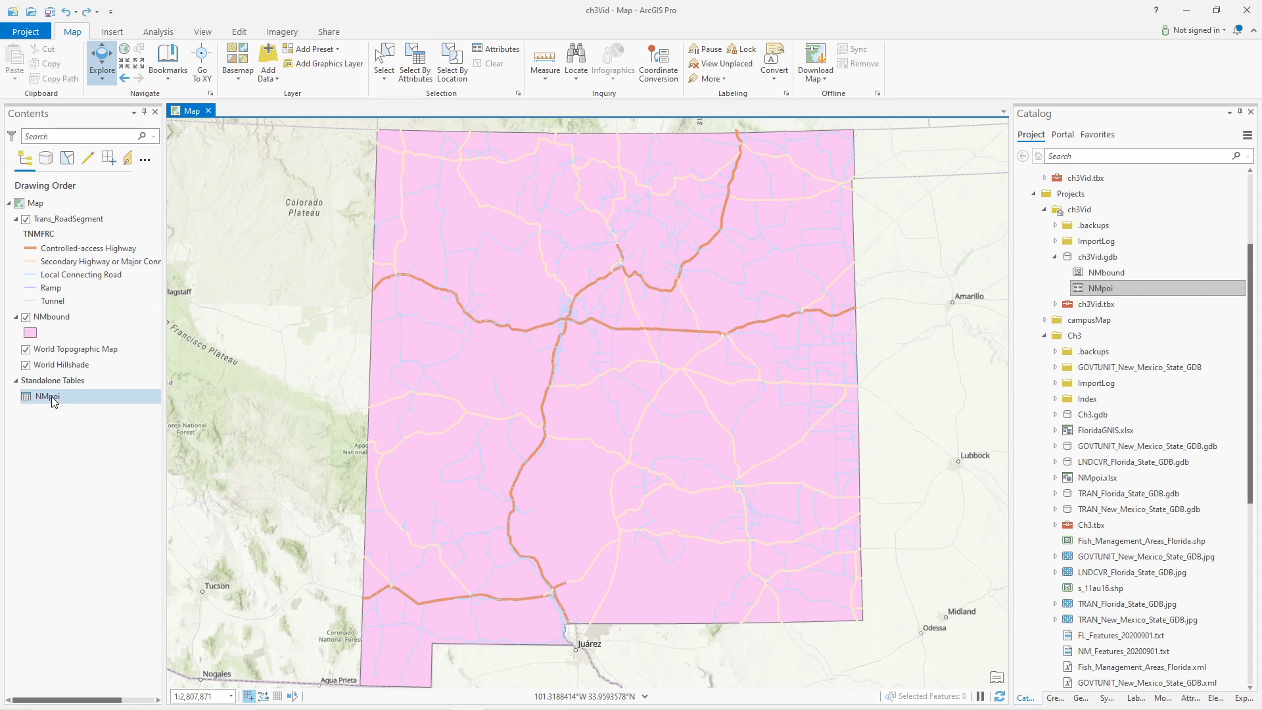
Open the NMpoi standalone table beside the map view, examine its decimal latitude, longitude and elevation columns, and close it
{"action": "double_click", "coordinate": [54, 398]}
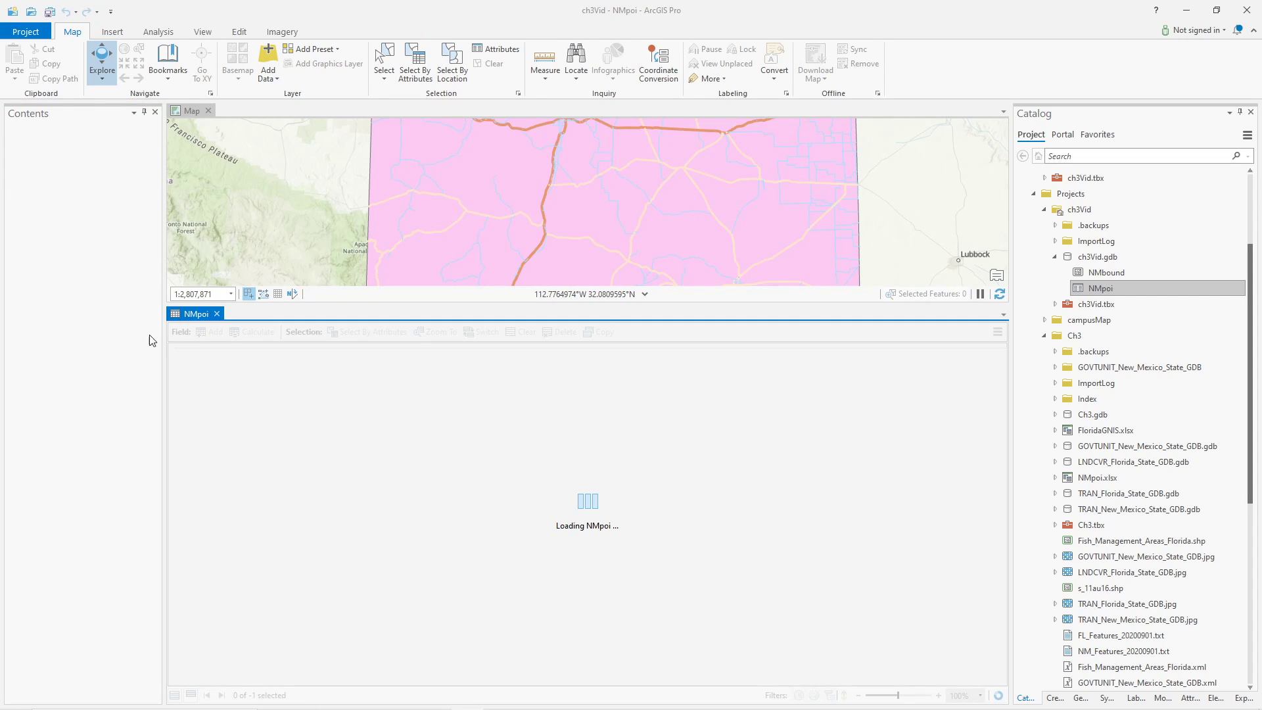
{"action": "left_click_drag", "start_coordinate": [187, 315], "coordinate": [293, 112]}
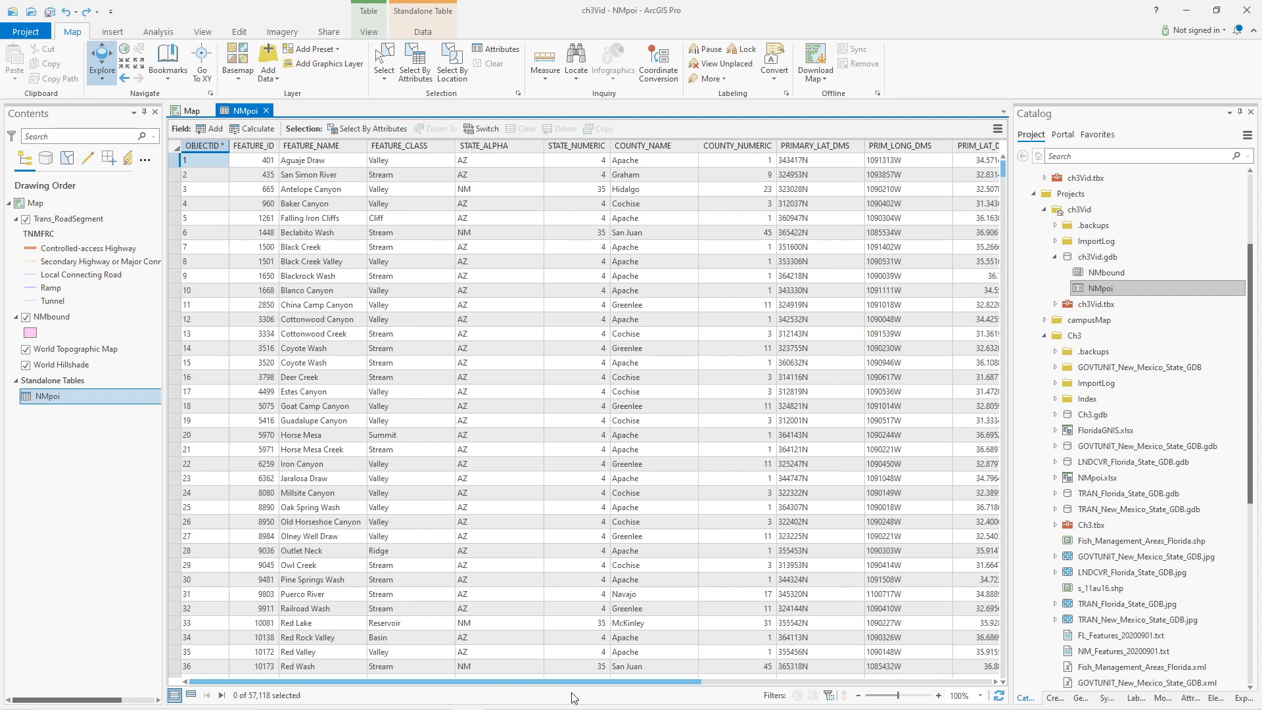
{"action": "left_click_drag", "start_coordinate": [688, 679], "coordinate": [852, 685]}
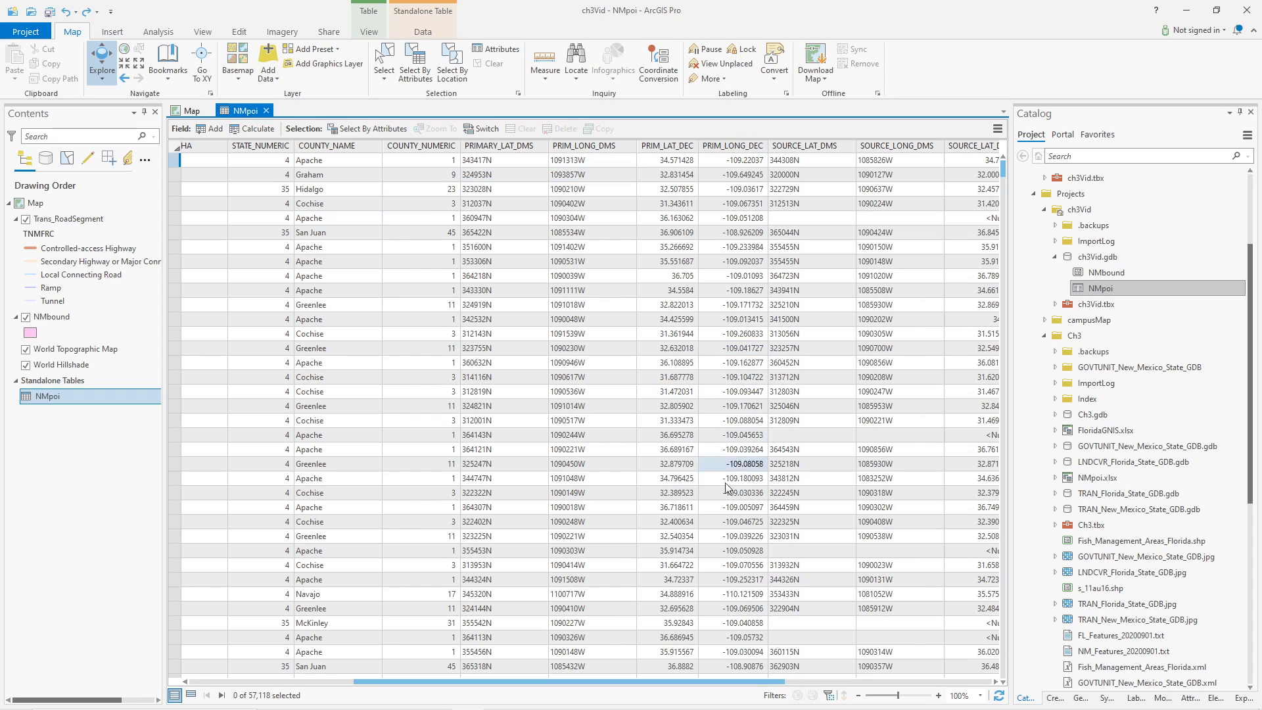
{"action": "left_click_drag", "start_coordinate": [700, 682], "coordinate": [865, 683]}
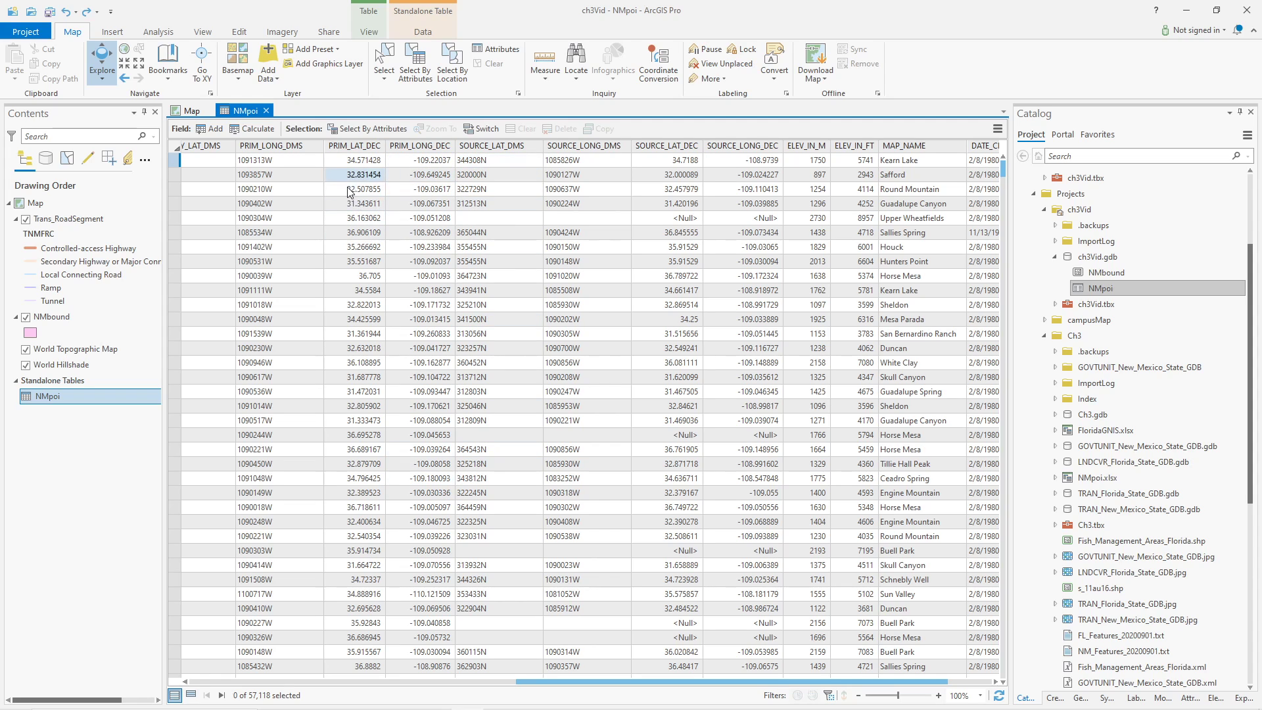
{"action": "scroll", "coordinate": [368, 631], "scroll_direction": "down", "scroll_amount": 3}
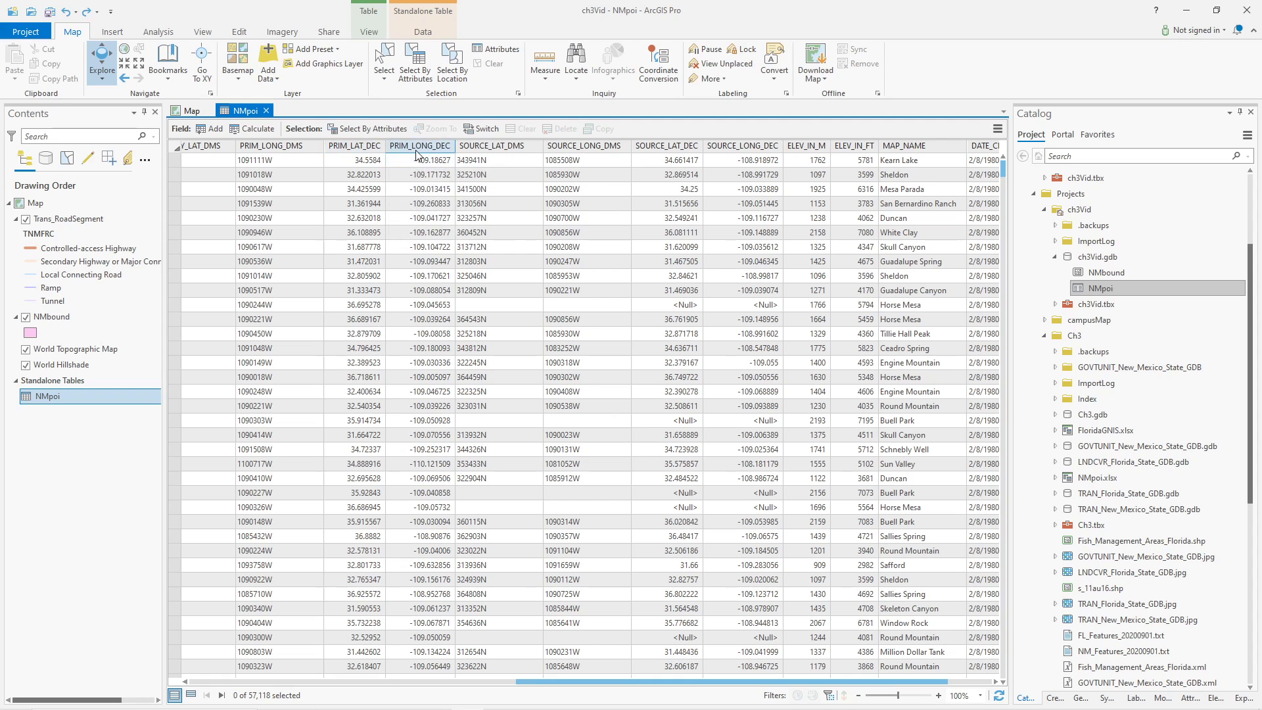
{"action": "left_click", "coordinate": [266, 110]}
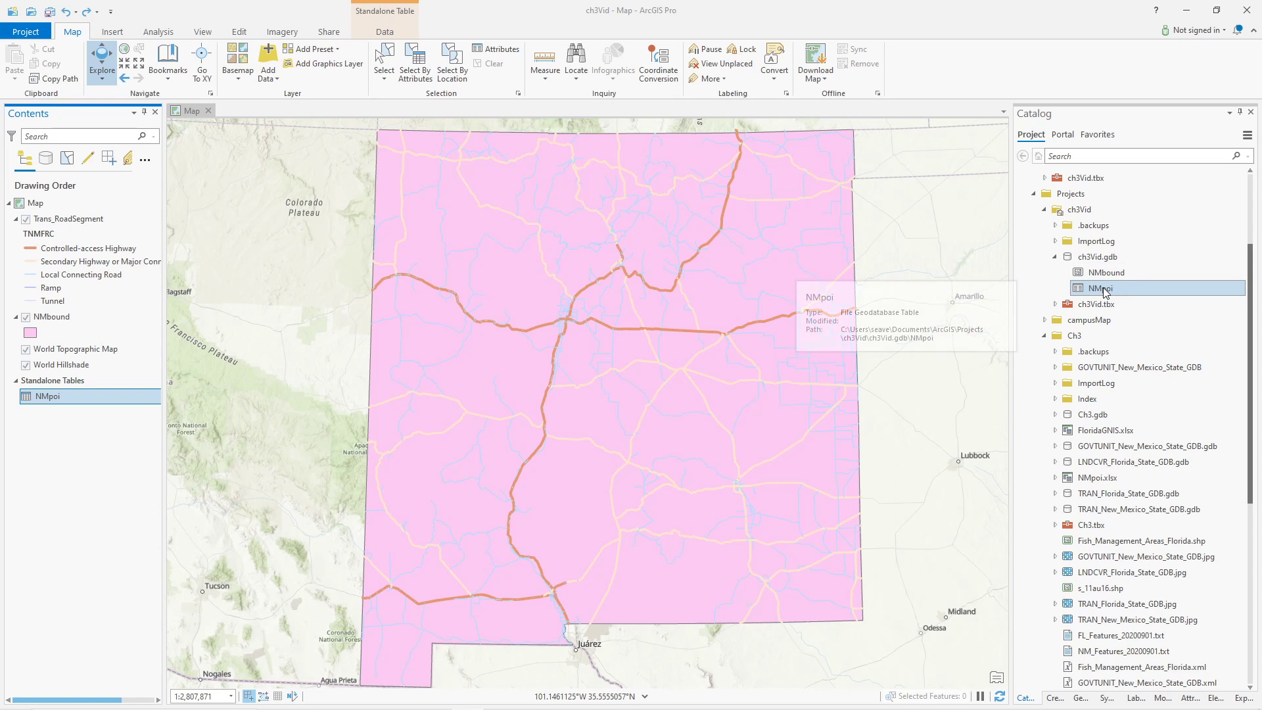
Set up an NMpoi export to a point feature class with PRIM_LONG_DEC as X, PRIM_LAT_DEC as Y and ELEV_IN_M as Z
{"action": "right_click", "coordinate": [1102, 291]}
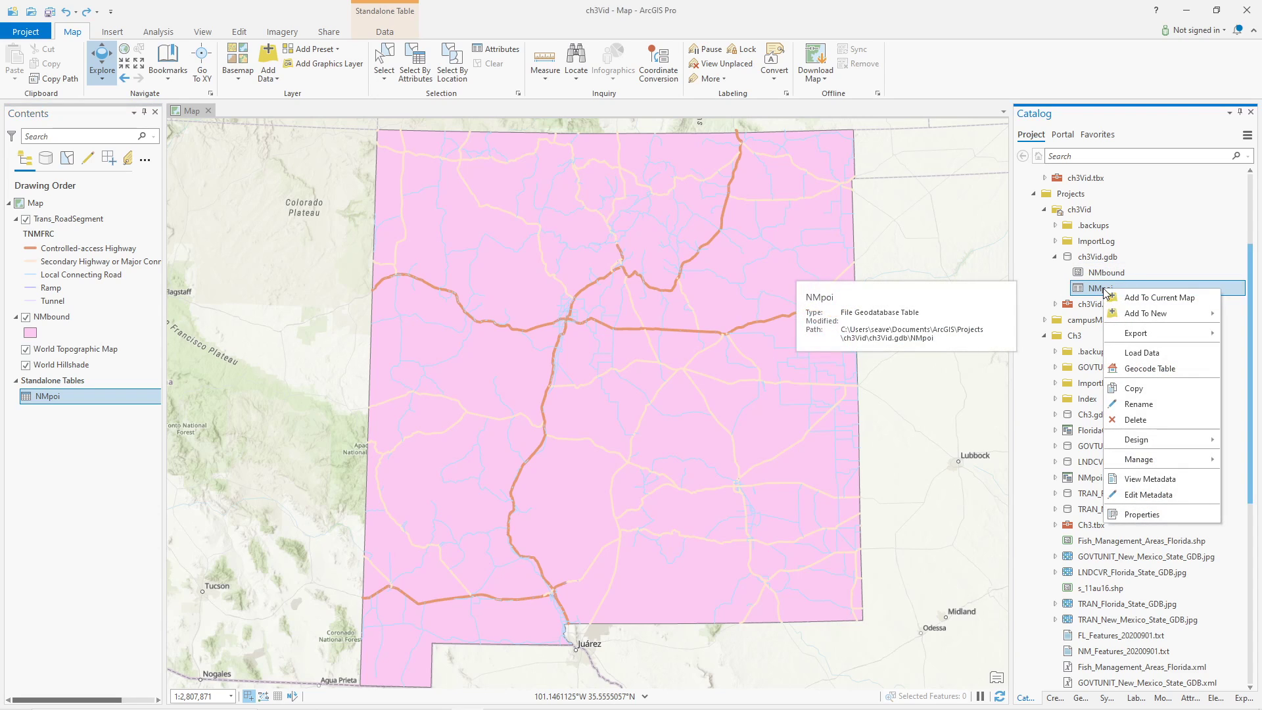
{"action": "left_click", "coordinate": [1178, 337]}
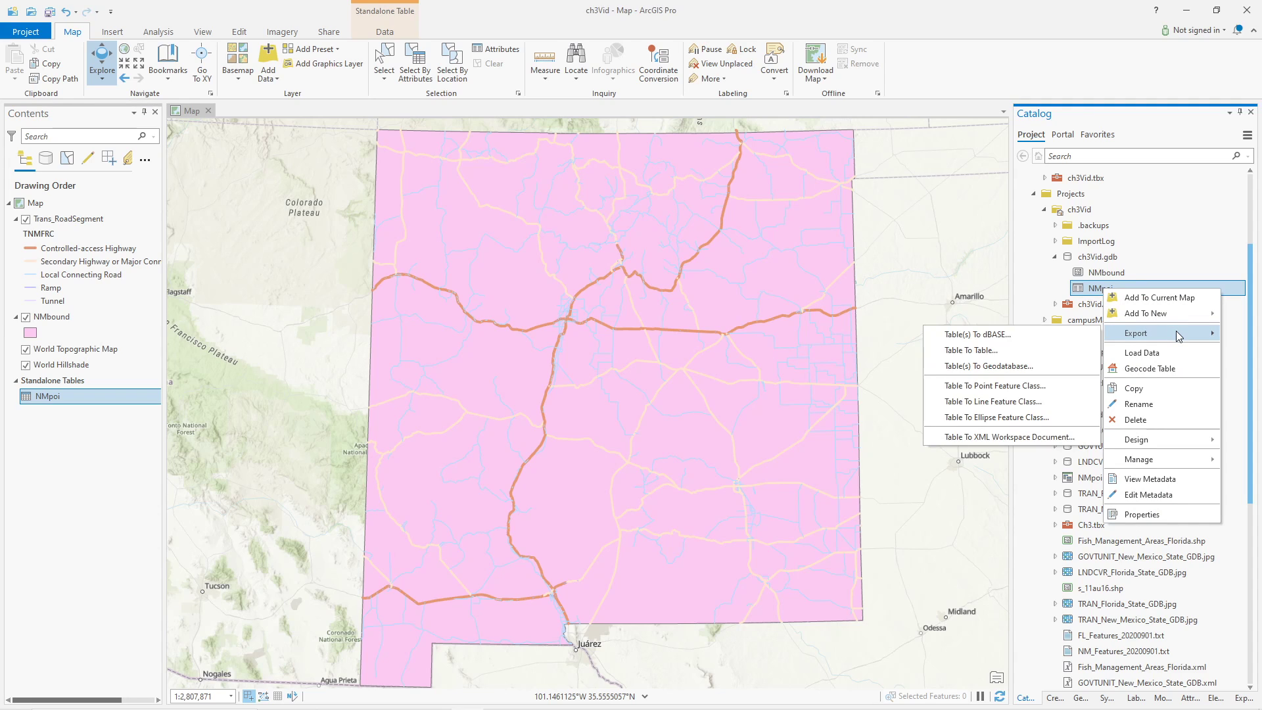
{"action": "left_click", "coordinate": [993, 386]}
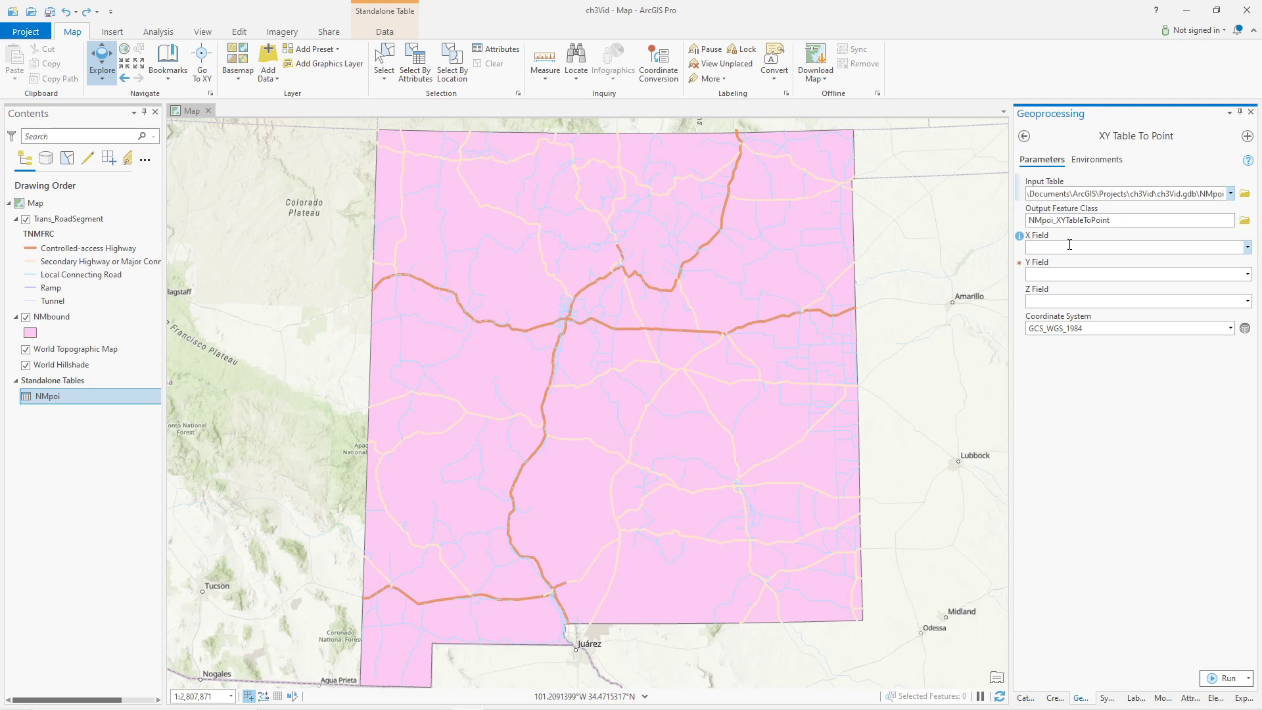
{"action": "left_click", "coordinate": [1247, 248]}
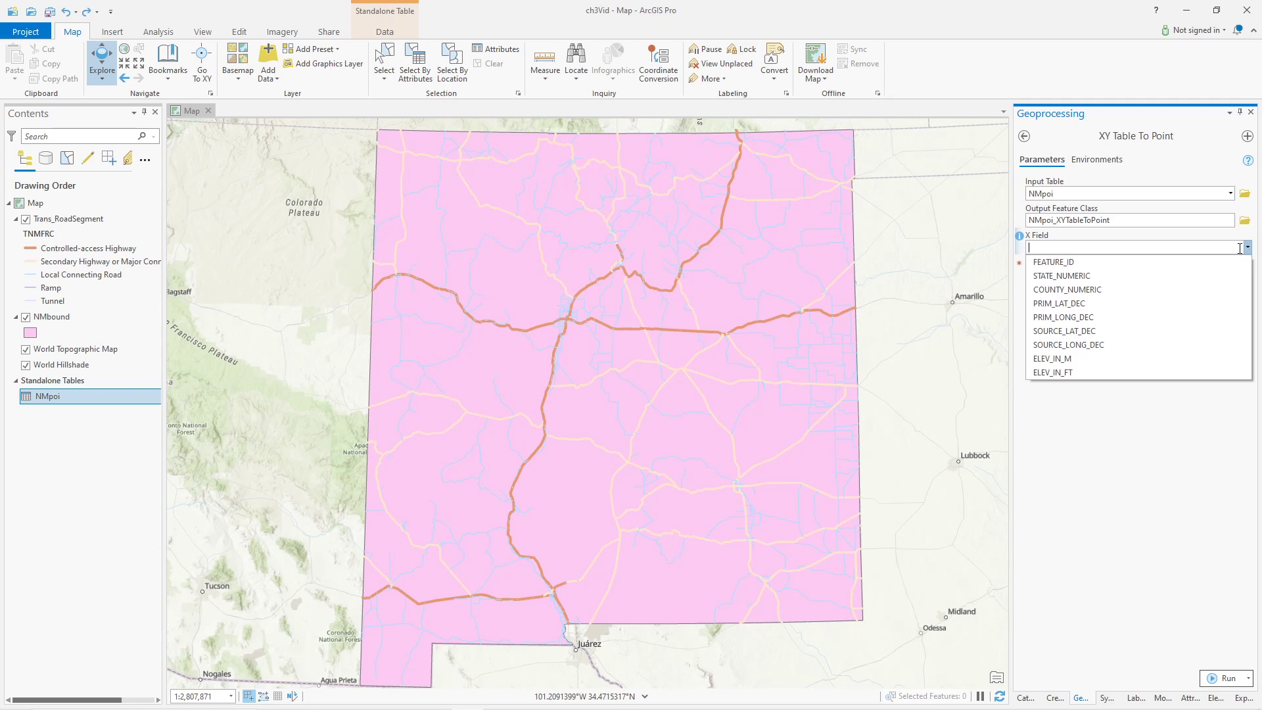
{"action": "left_click", "coordinate": [1052, 318]}
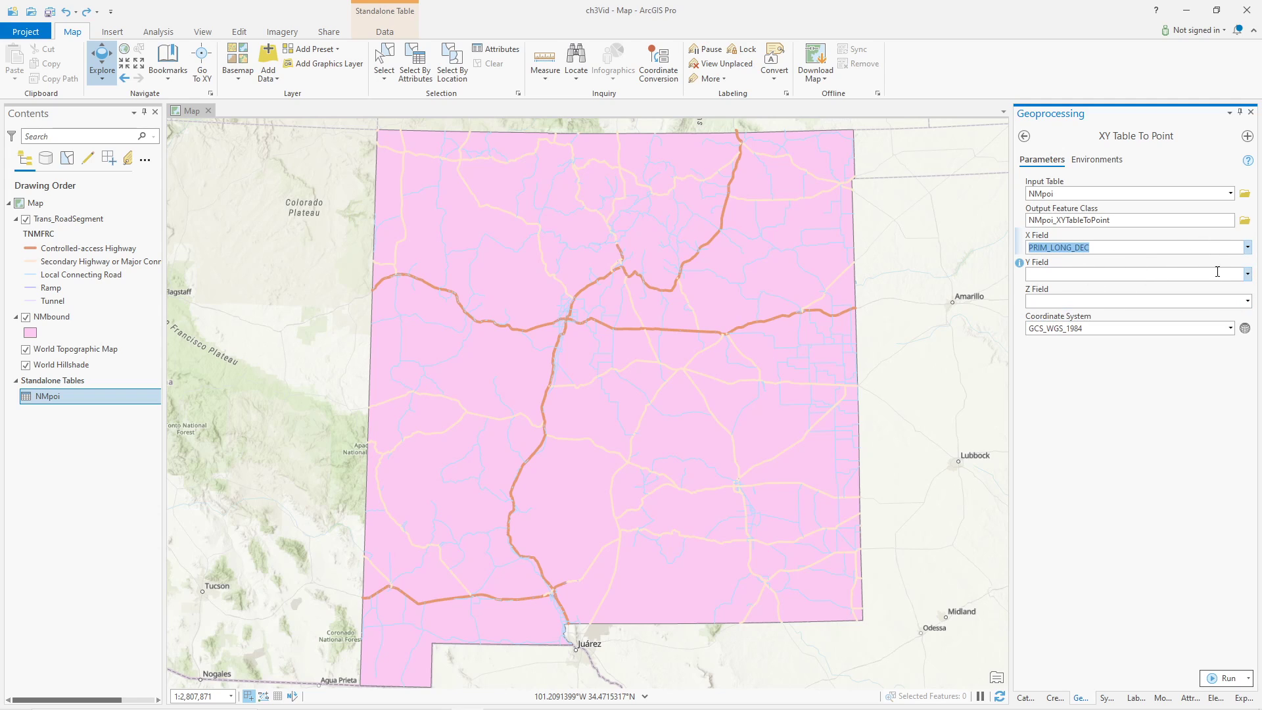
{"action": "left_click", "coordinate": [1246, 274]}
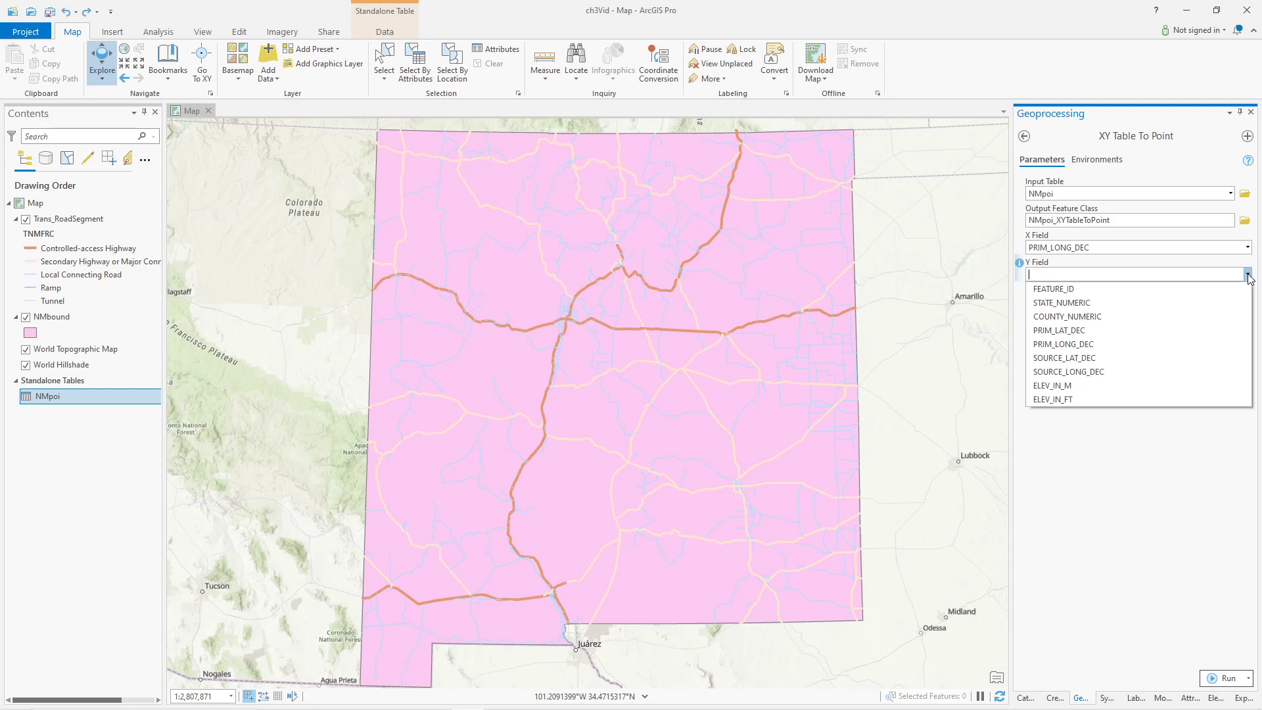
{"action": "left_click", "coordinate": [1059, 330]}
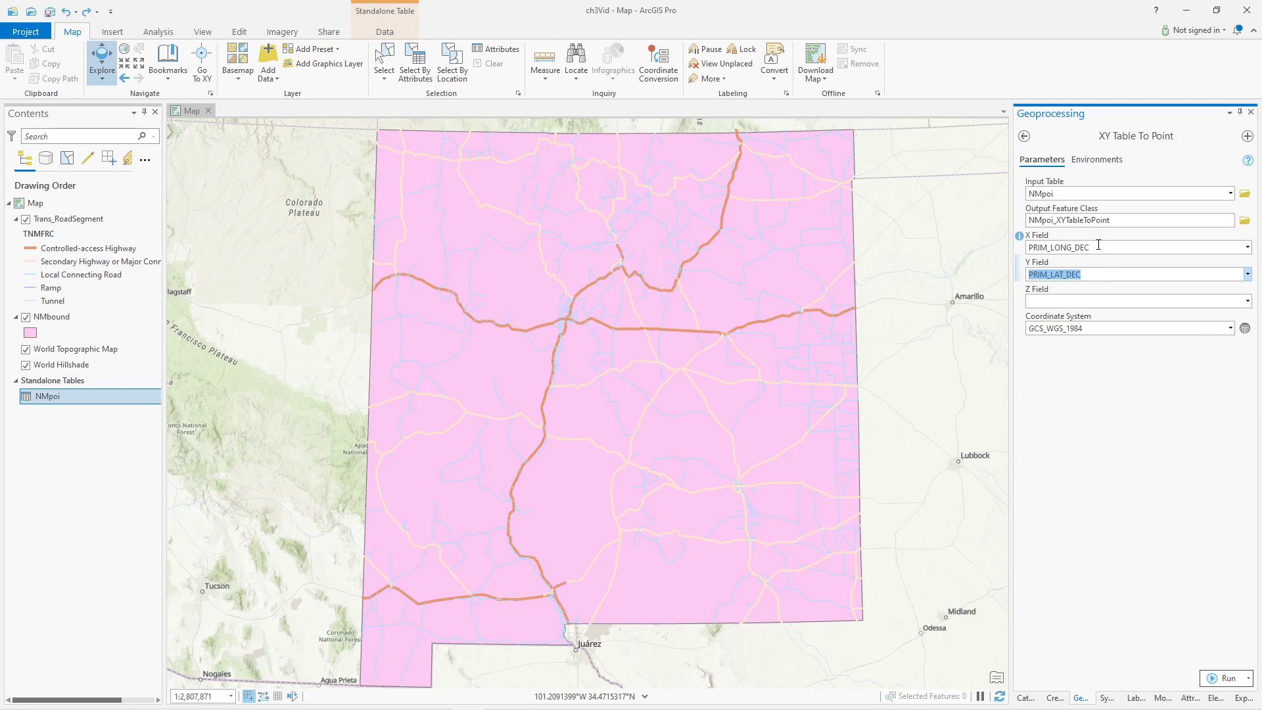
{"action": "left_click", "coordinate": [1247, 301]}
{"action": "left_click", "coordinate": [1055, 412]}
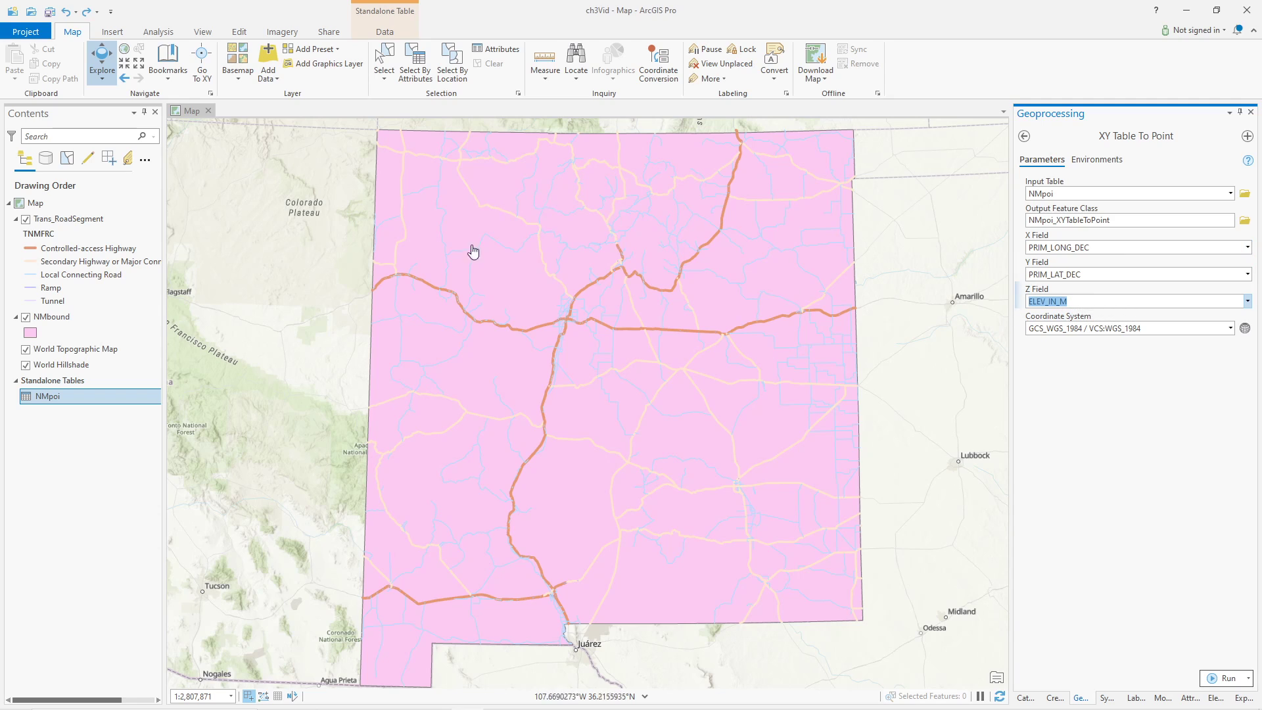
Set the output coordinate system to NMConformalConic and run XY Table To Point
{"action": "left_click", "coordinate": [1102, 160]}
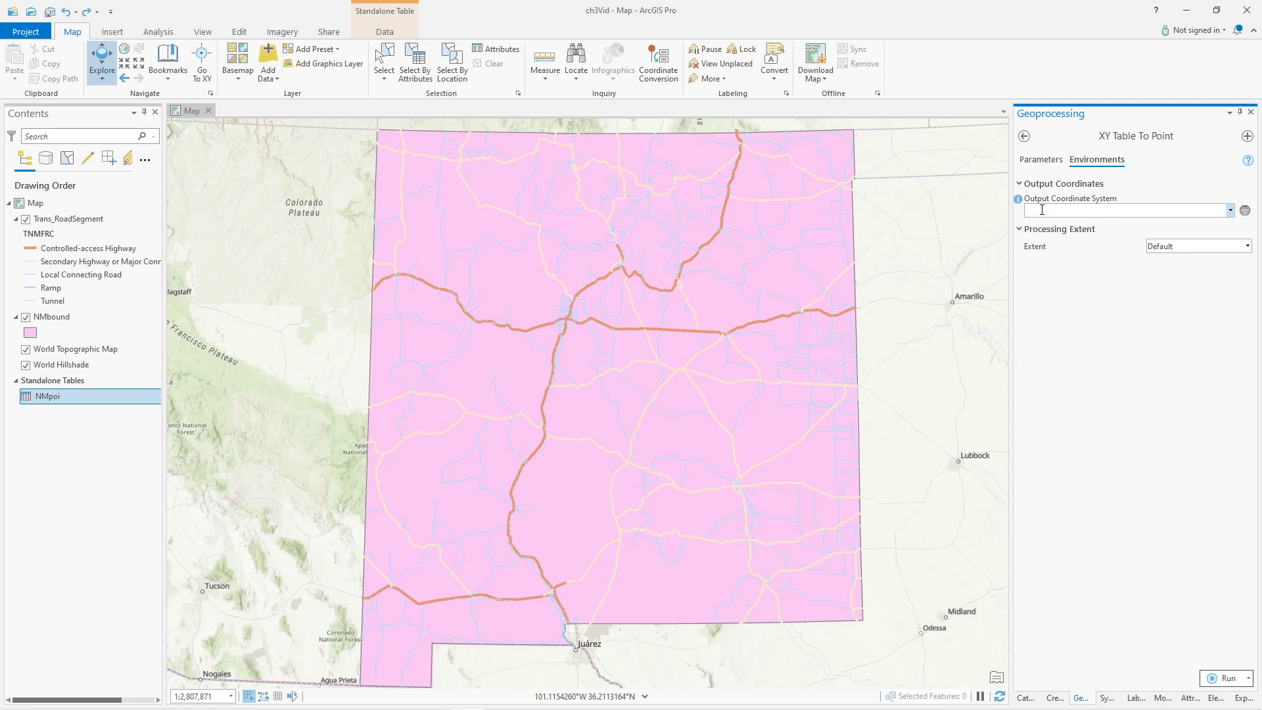
{"action": "left_click", "coordinate": [1230, 210]}
{"action": "left_click", "coordinate": [1120, 227]}
{"action": "left_click", "coordinate": [1223, 678]}
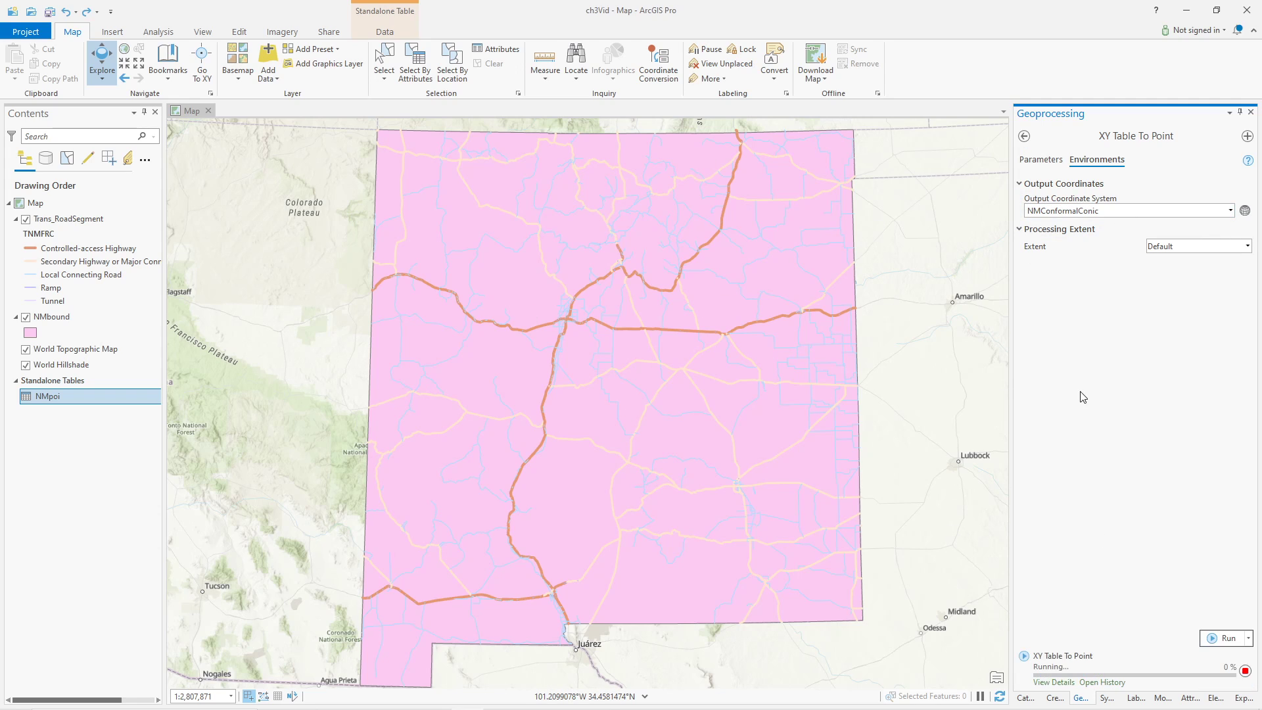